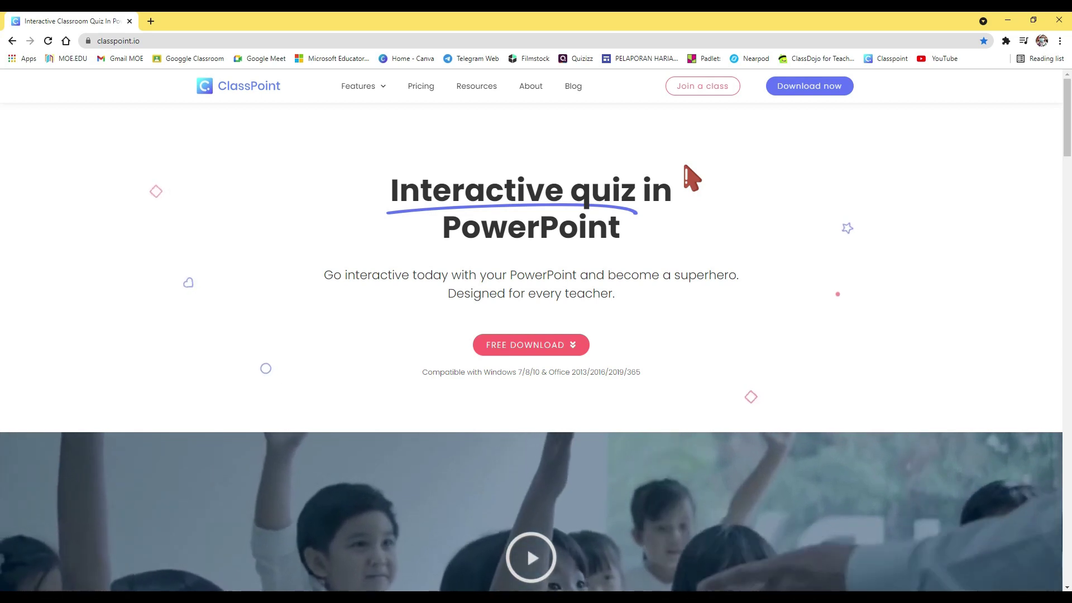
Go to the ClassPoint Pricing page comparing the Basic, Pro and School plans
{"action": "left_click", "coordinate": [360, 86]}
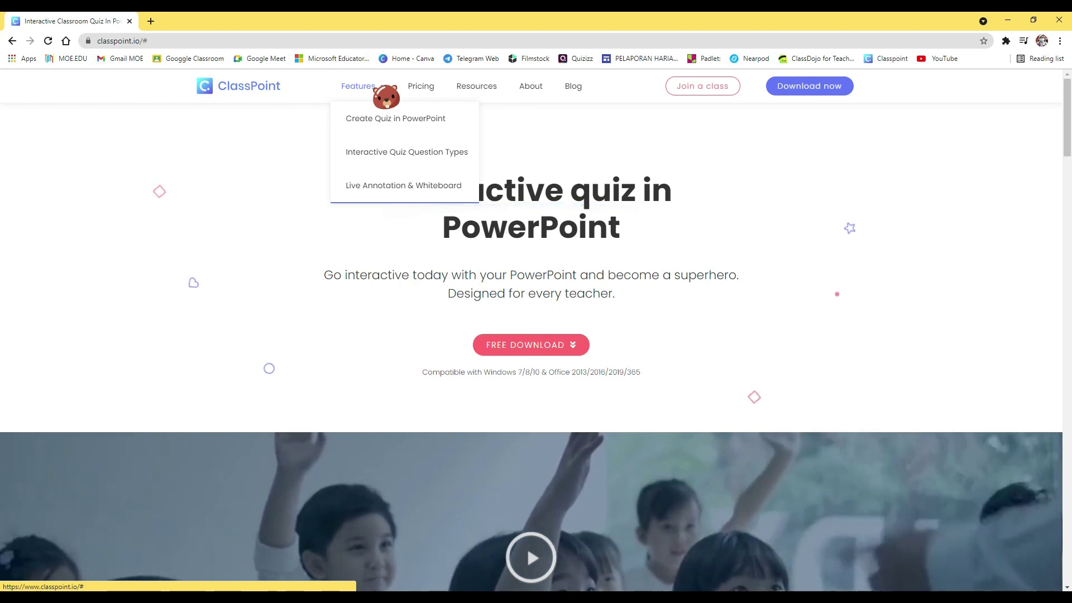
{"action": "left_click", "coordinate": [426, 78]}
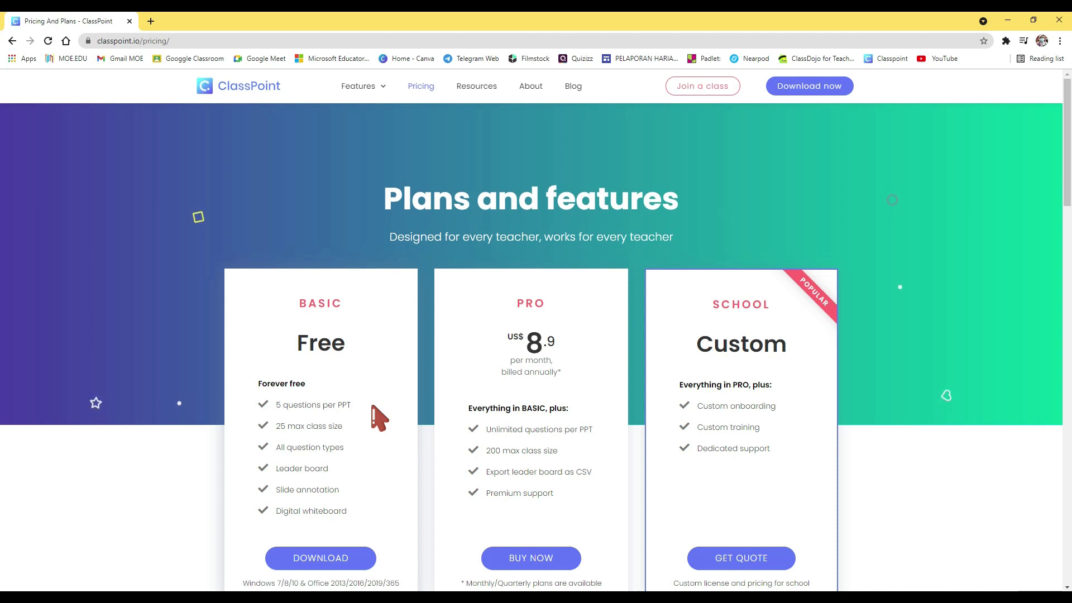
Scroll past the pricing cards and return to the classpoint.io home page
{"action": "scroll", "coordinate": [379, 418], "scroll_direction": "down", "scroll_amount": 1}
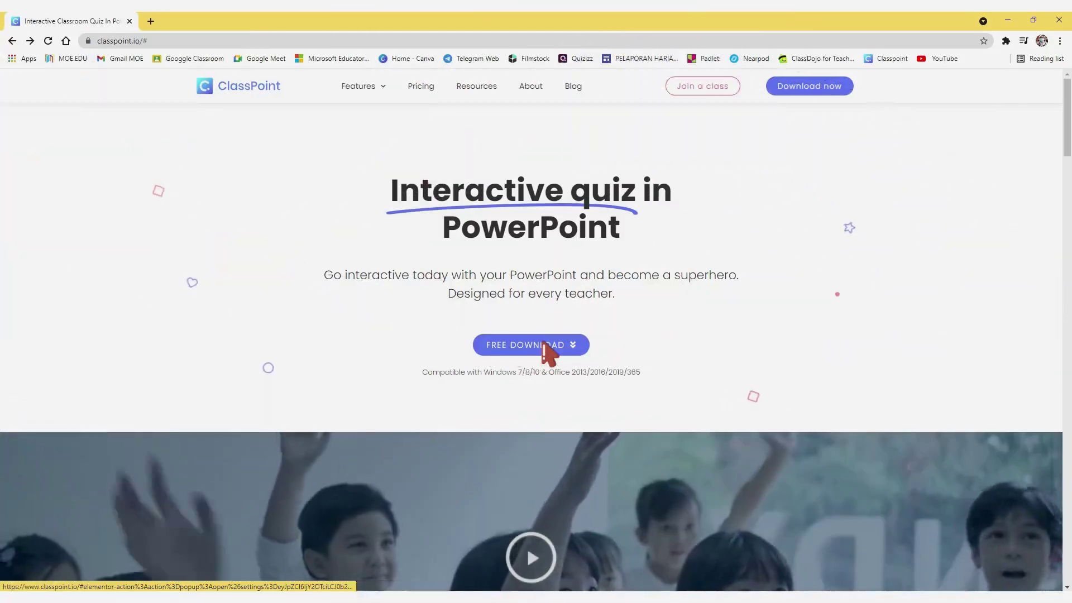
Submit the free download form with name, e-mail and organization, then run ClassPoint-Setup.exe
{"action": "left_click", "coordinate": [543, 344]}
{"action": "left_click", "coordinate": [407, 302]}
{"action": "left_click", "coordinate": [419, 340]}
{"action": "left_click", "coordinate": [419, 358]}
{"action": "left_click", "coordinate": [426, 383]}
{"action": "type", "text": "SK PUTRAJAYA PRESINT 9 (2)"}
{"action": "left_click", "coordinate": [541, 420]}
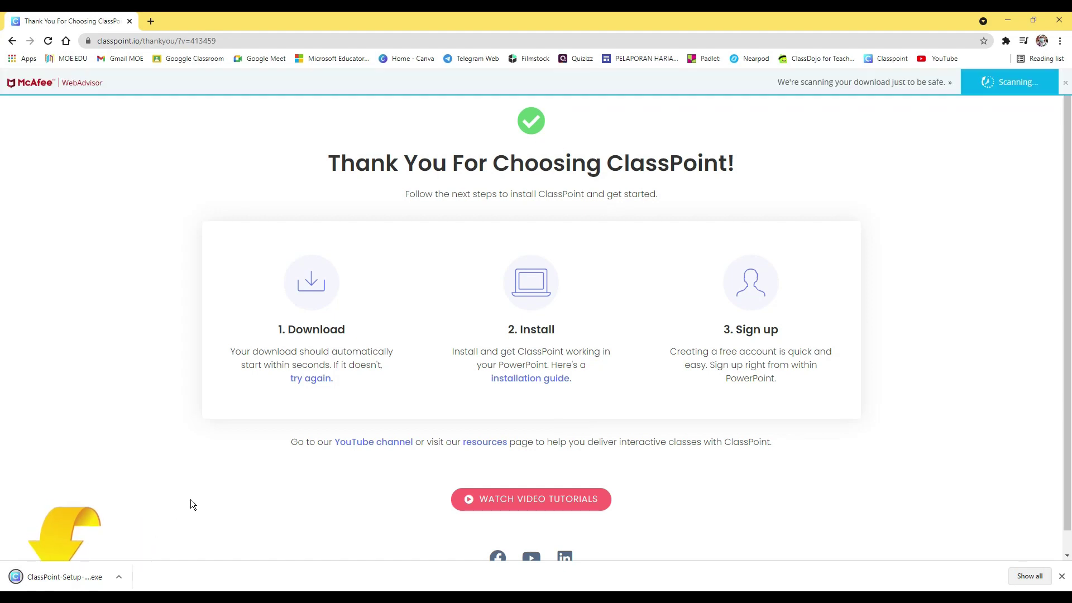
{"action": "left_click", "coordinate": [106, 575]}
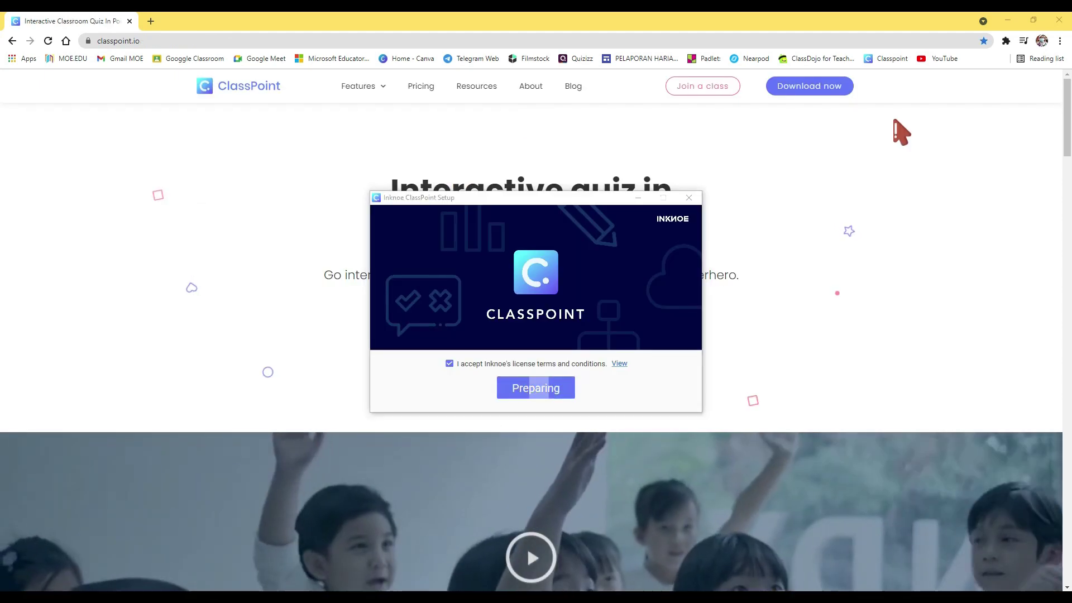
Install ClassPoint, view welcome slides 2–4, then open the MALAIKAT YANG SETIA deck
{"action": "left_click", "coordinate": [592, 394]}
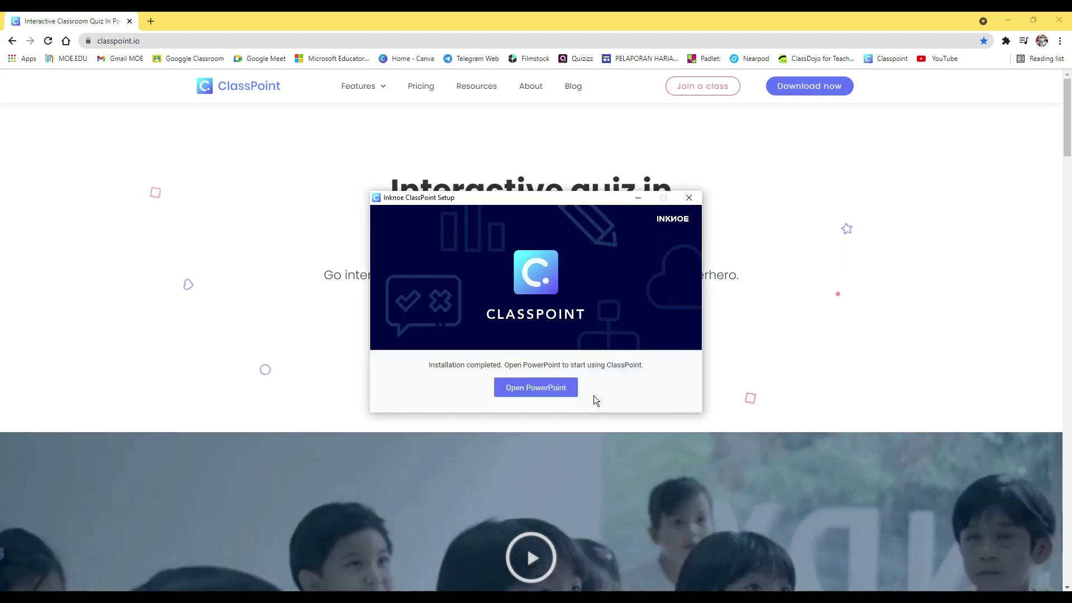
{"action": "left_click", "coordinate": [560, 390]}
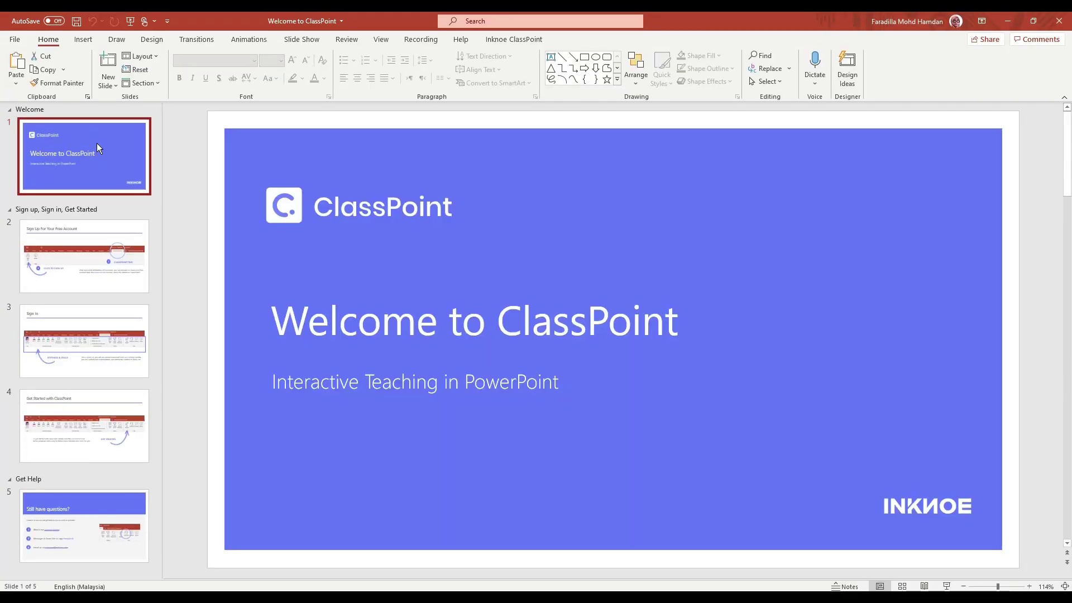
{"action": "left_click", "coordinate": [87, 235]}
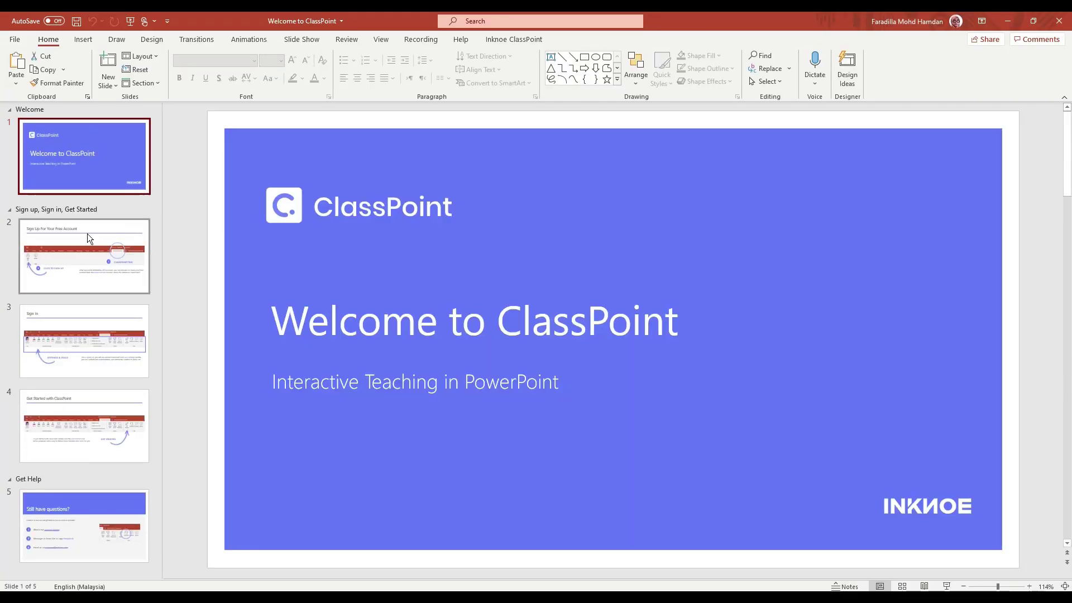
{"action": "left_click", "coordinate": [80, 348]}
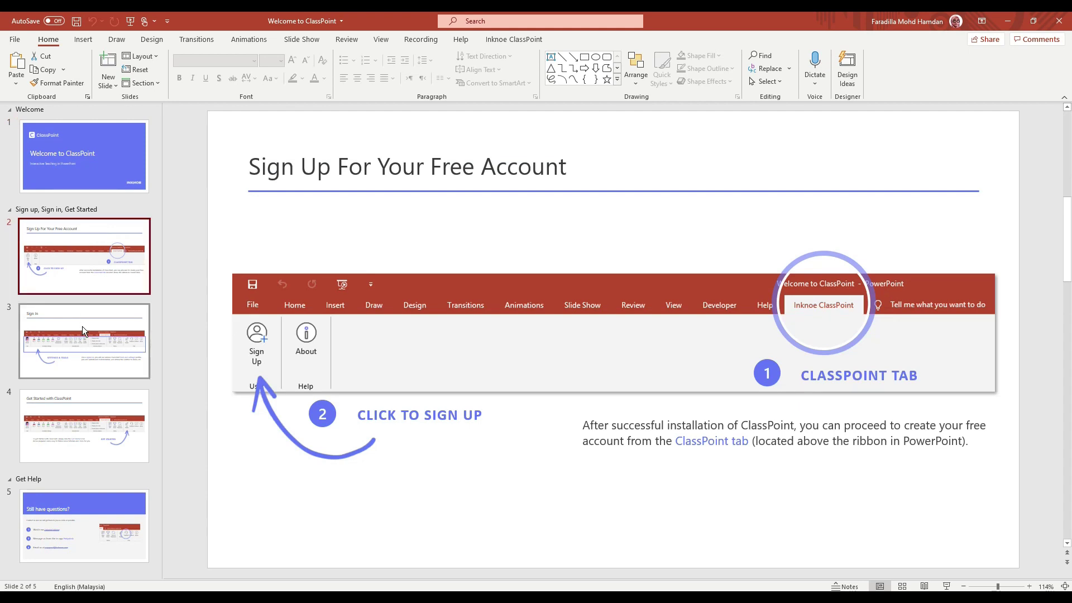
{"action": "left_click", "coordinate": [79, 427]}
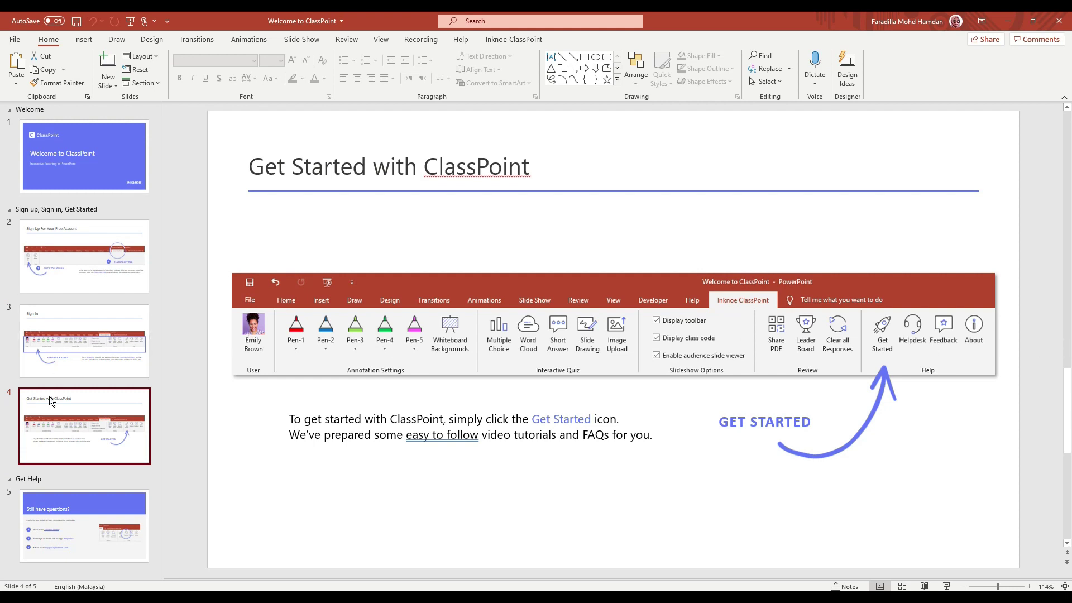
{"action": "left_click", "coordinate": [63, 414]}
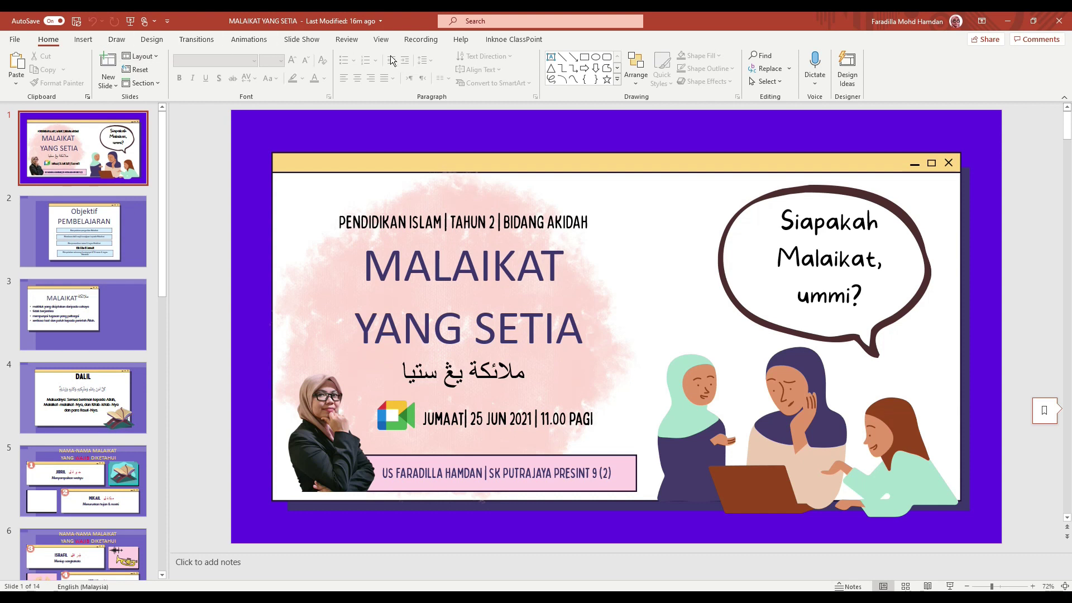
Open the ClassPoint sign-up form and enter first name, last name and organization
{"action": "left_click", "coordinate": [521, 41]}
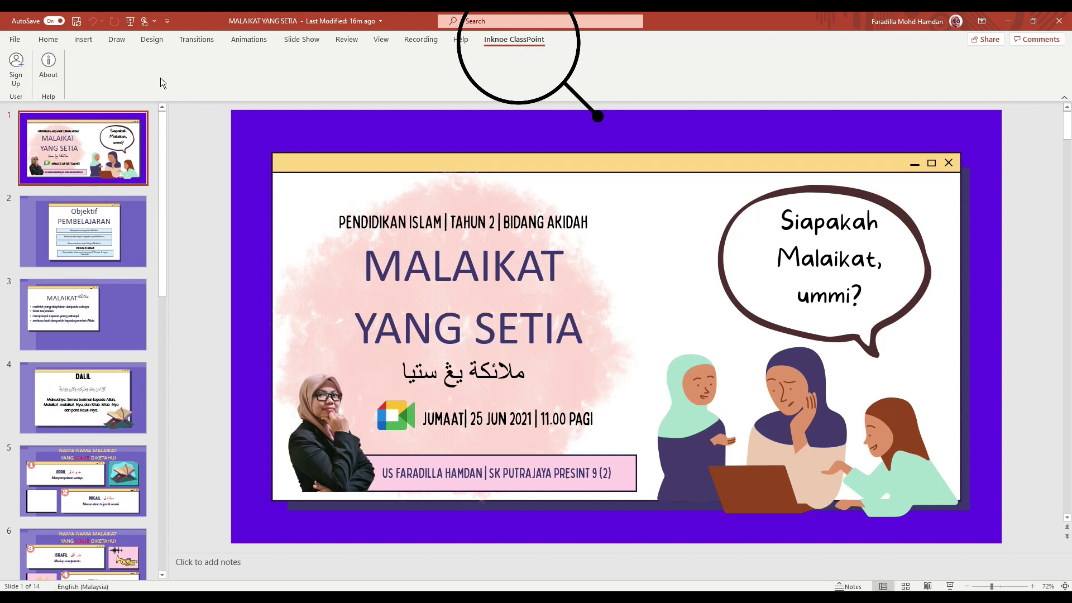
{"action": "left_click", "coordinate": [17, 69]}
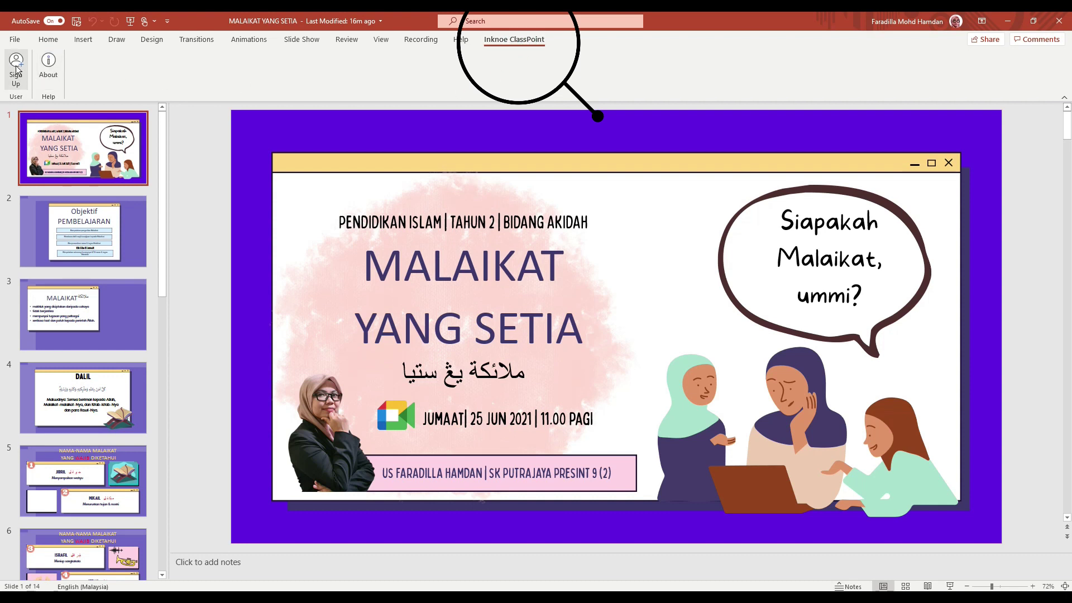
{"action": "left_click", "coordinate": [484, 282]}
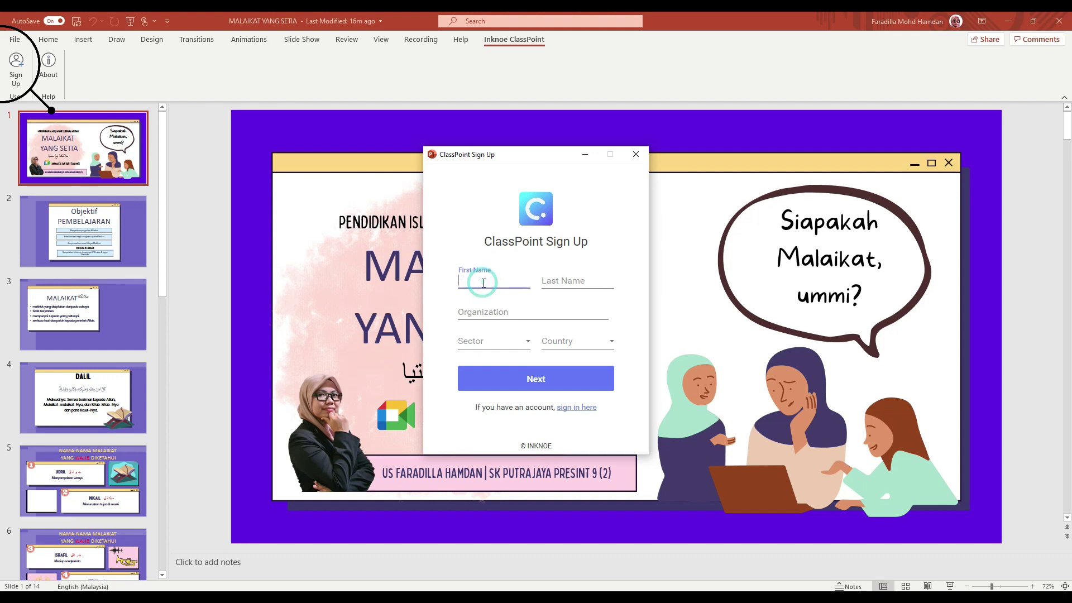
{"action": "key", "text": "Tab"}
{"action": "key", "text": "Tab"}
{"action": "type", "text": "SK P"}
{"action": "type", "text": "(2)"}
Set the sector to K-12 and the country to Malaysia, then continue
{"action": "left_click", "coordinate": [494, 342]}
{"action": "left_click", "coordinate": [491, 364]}
{"action": "left_click", "coordinate": [578, 341]}
{"action": "left_click", "coordinate": [594, 438]}
{"action": "left_click", "coordinate": [553, 379]}
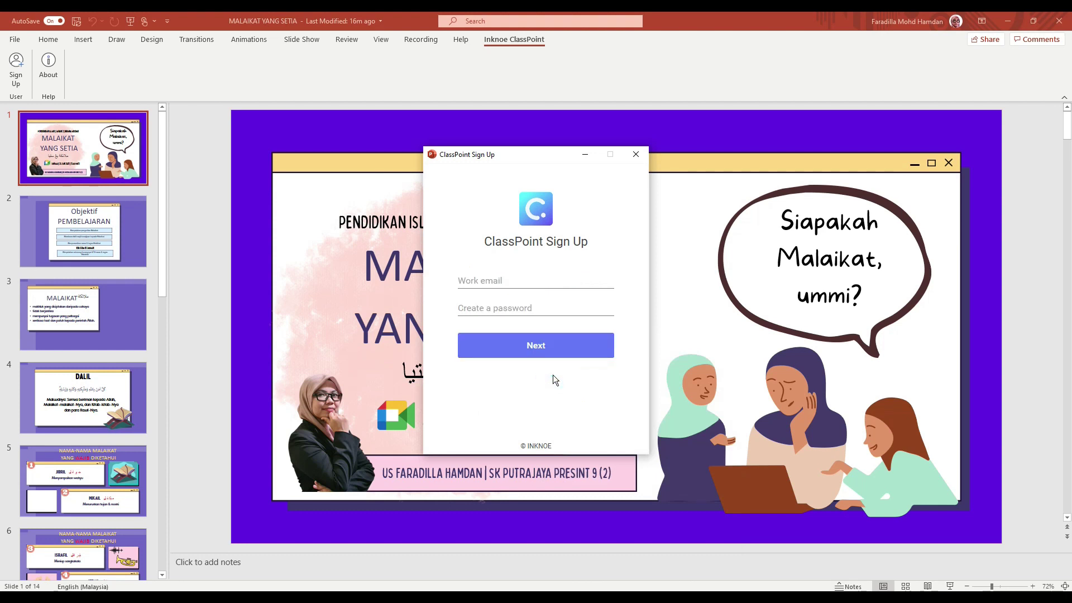
Paste the work e-mail and password, enter the verification code, and sign in
{"action": "left_click", "coordinate": [524, 279]}
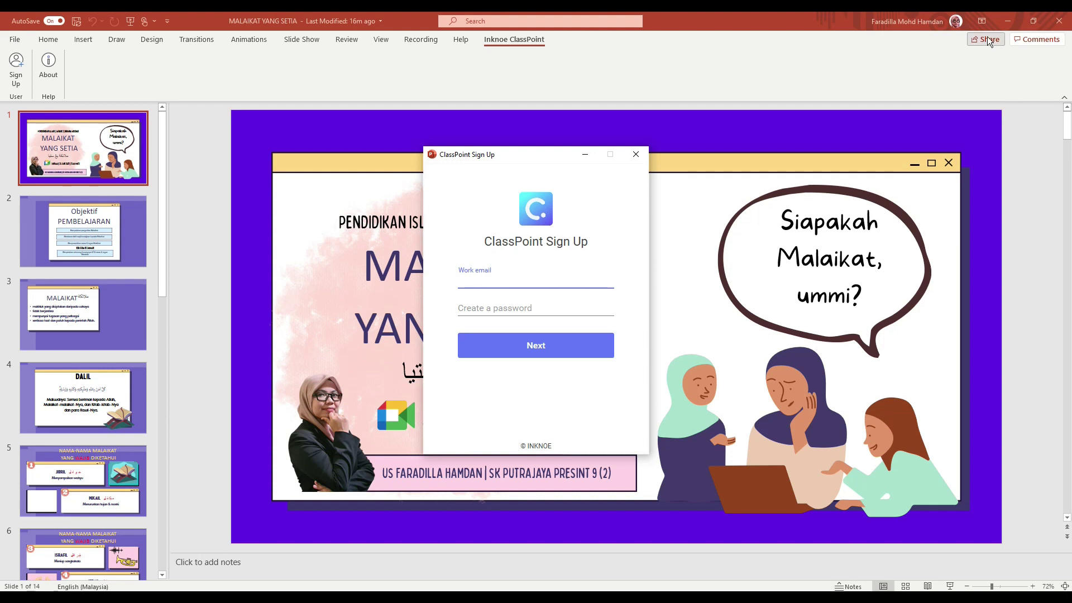
{"action": "key", "text": "ctrl+v"}
{"action": "left_click", "coordinate": [478, 302]}
{"action": "key", "text": "ctrl+v"}
{"action": "left_click", "coordinate": [576, 346]}
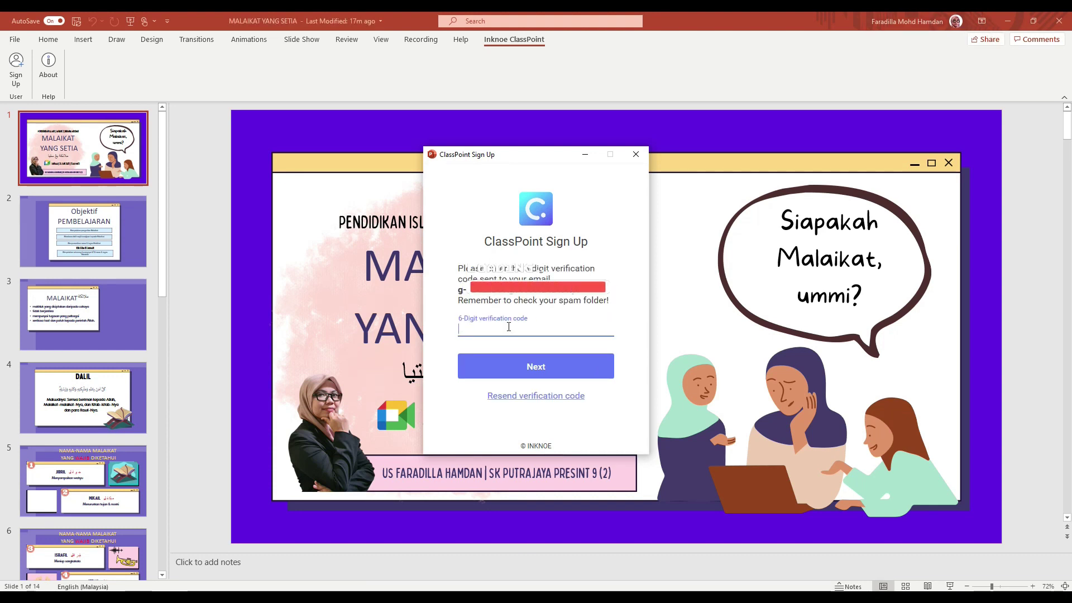
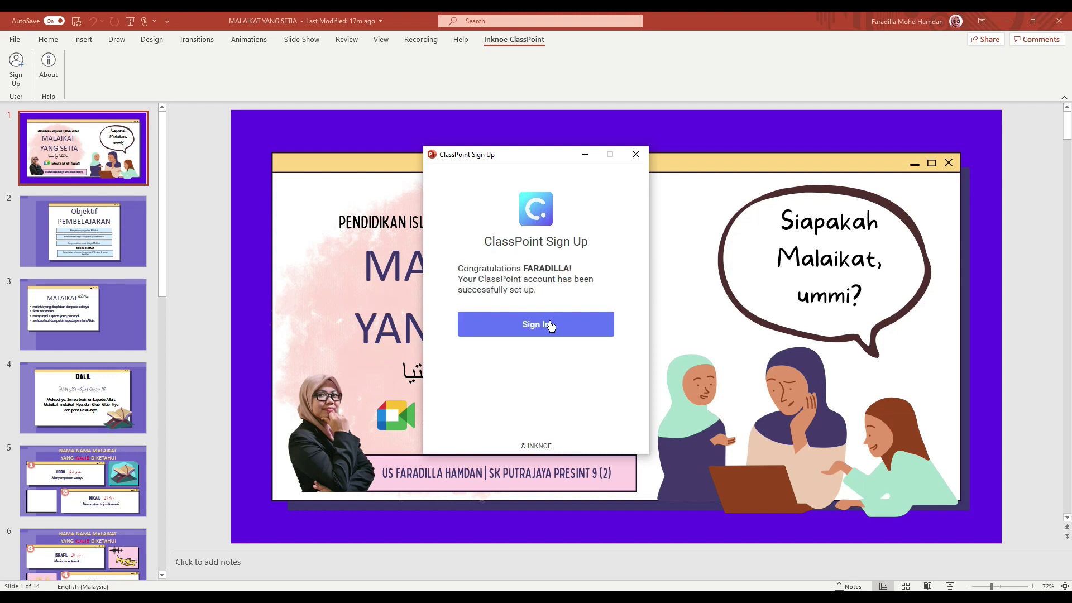
{"action": "left_click", "coordinate": [549, 325]}
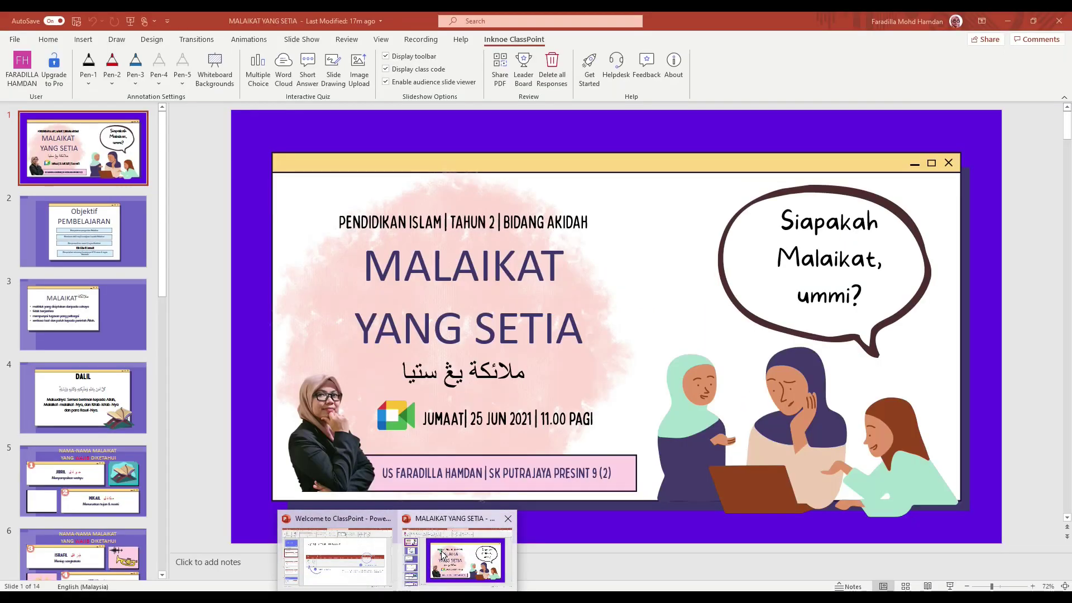
Switch to the MALAIKAT YANG SETIA window, check the account, and select slide 11 (KUIZ 1)
{"action": "left_click", "coordinate": [442, 554]}
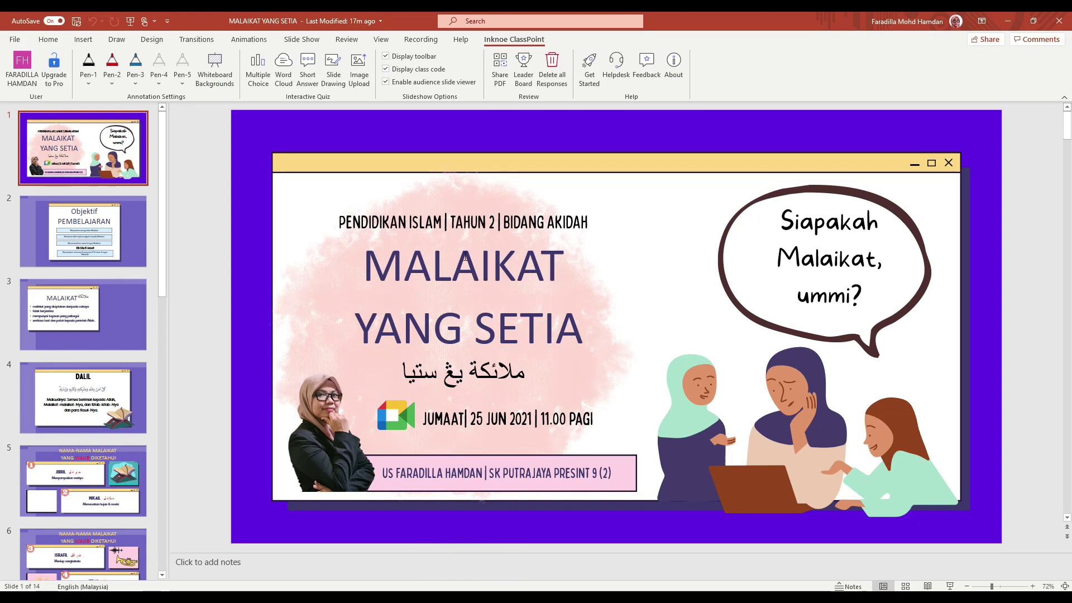
{"action": "left_click", "coordinate": [20, 59]}
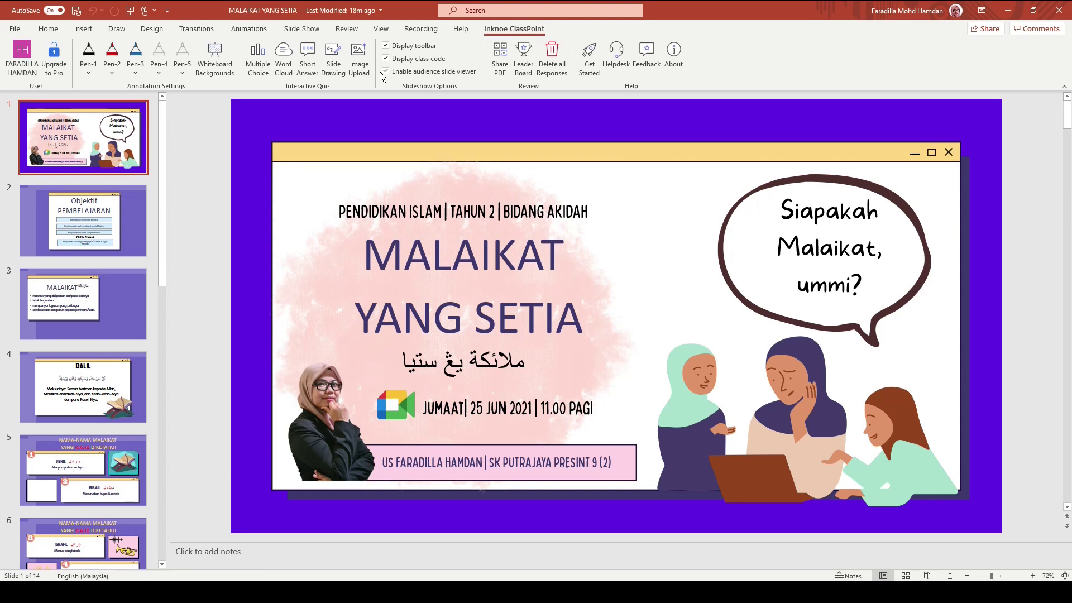
{"action": "key", "text": "Down"}
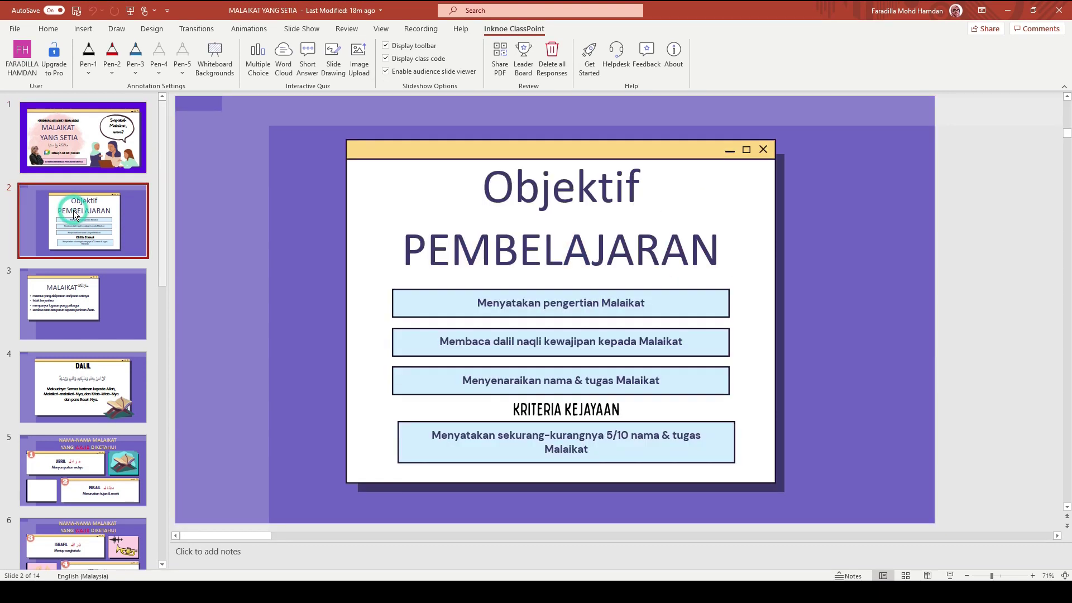
{"action": "key", "text": "Down"}
{"action": "key", "text": "Down"}
{"action": "key", "text": "Down"}
{"action": "key", "text": "Down"}
{"action": "key", "text": "Down"}
{"action": "key", "text": "Down"}
{"action": "key", "text": "Down"}
{"action": "key", "text": "Down"}
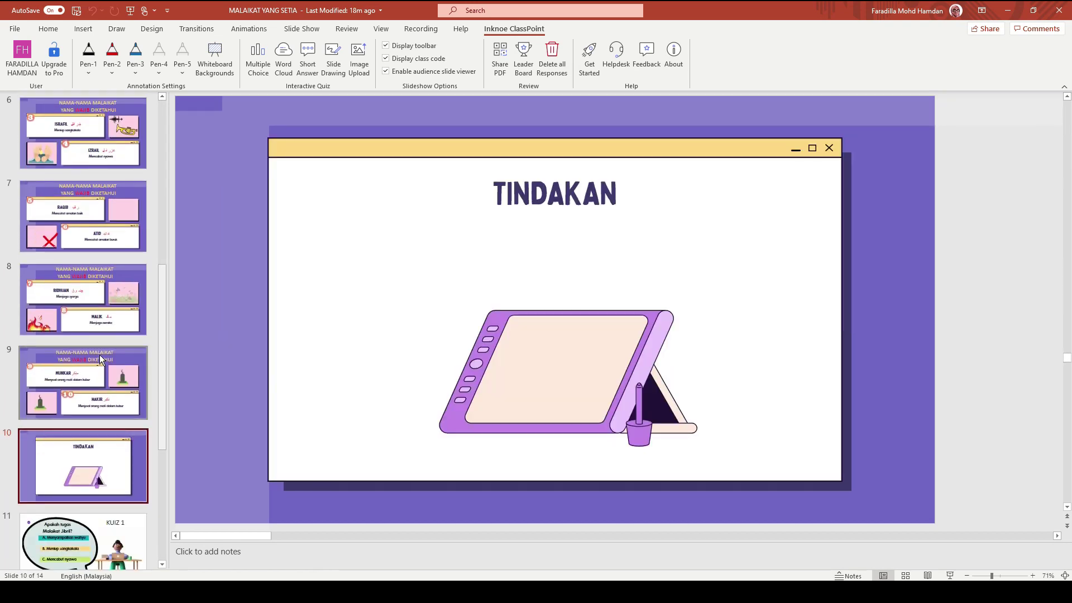
{"action": "key", "text": "Down"}
{"action": "left_click", "coordinate": [108, 458]}
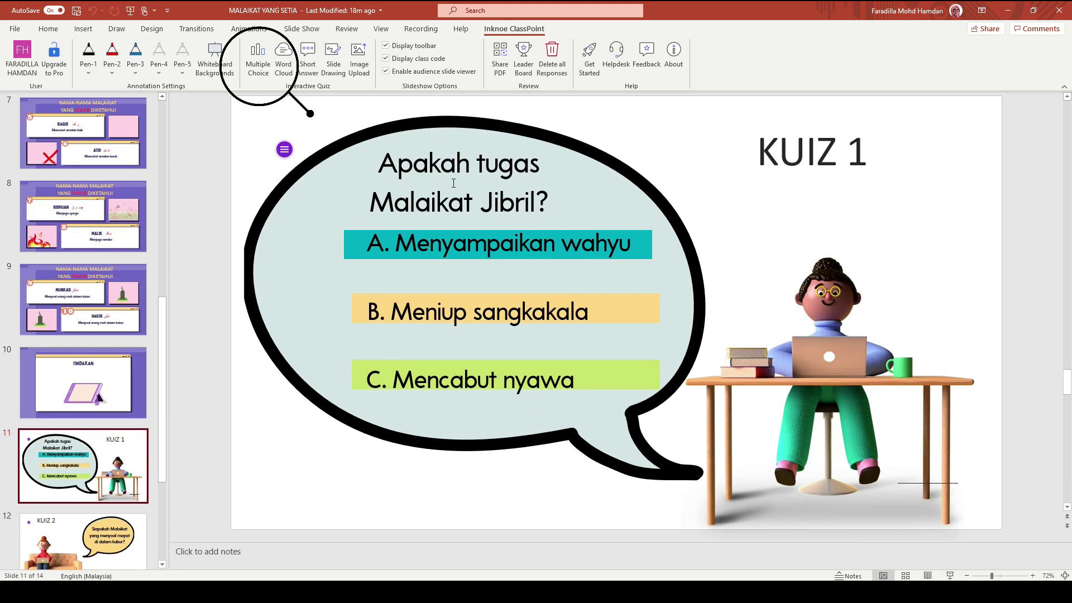
Add a ClassPoint Multiple Choice button and move it into the speech bubble
{"action": "left_click", "coordinate": [258, 56]}
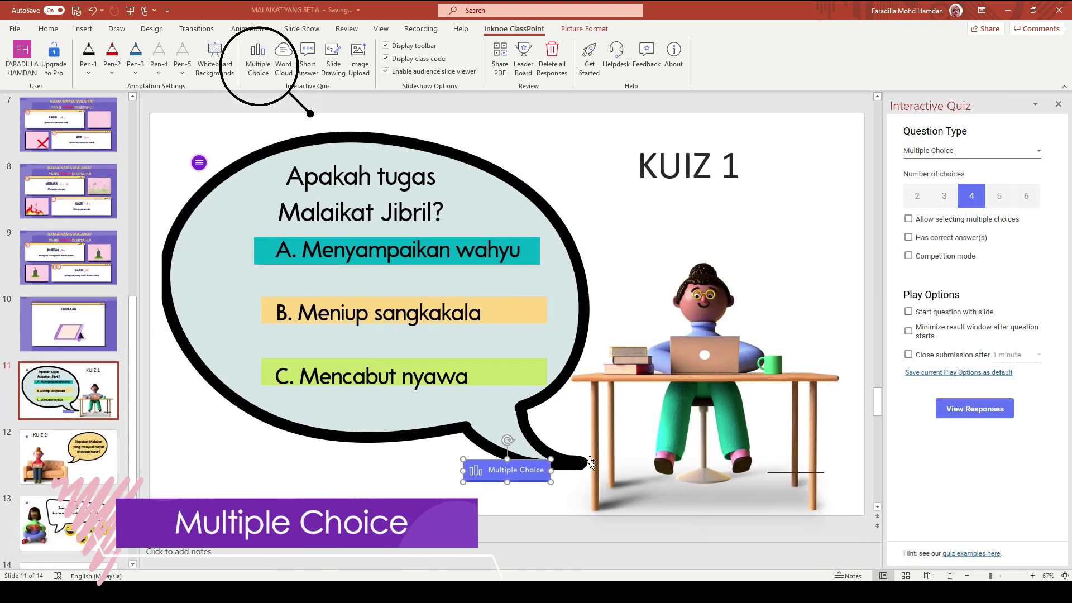
{"action": "left_click", "coordinate": [564, 485]}
{"action": "left_click_drag", "start_coordinate": [445, 469], "coordinate": [398, 412]}
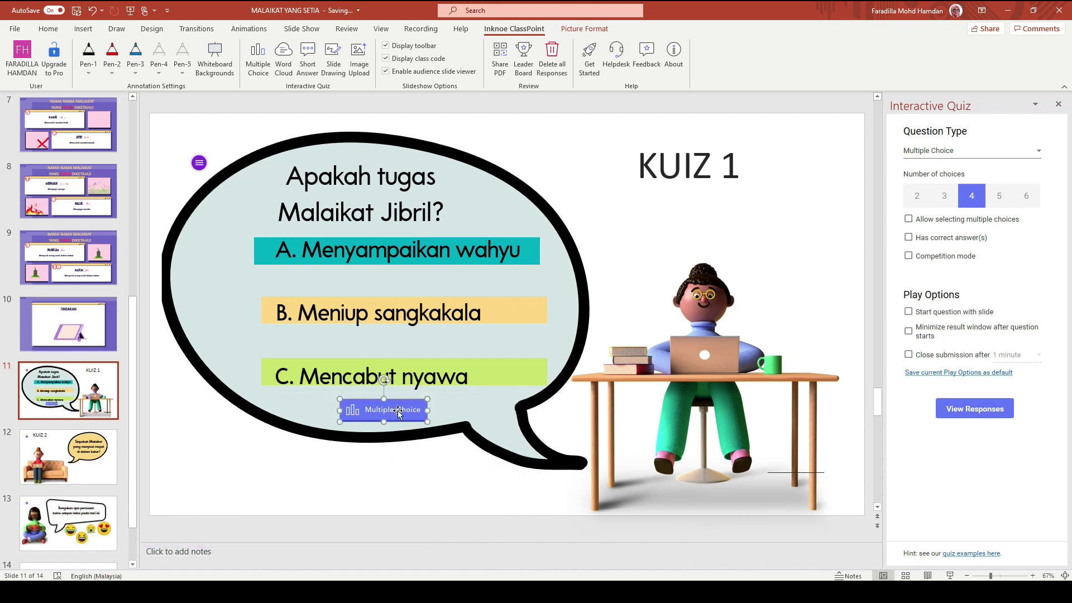
Set Multiple Choice with 3 choices, answer A, competition mode, closing after 30 seconds
{"action": "left_click", "coordinate": [1038, 150]}
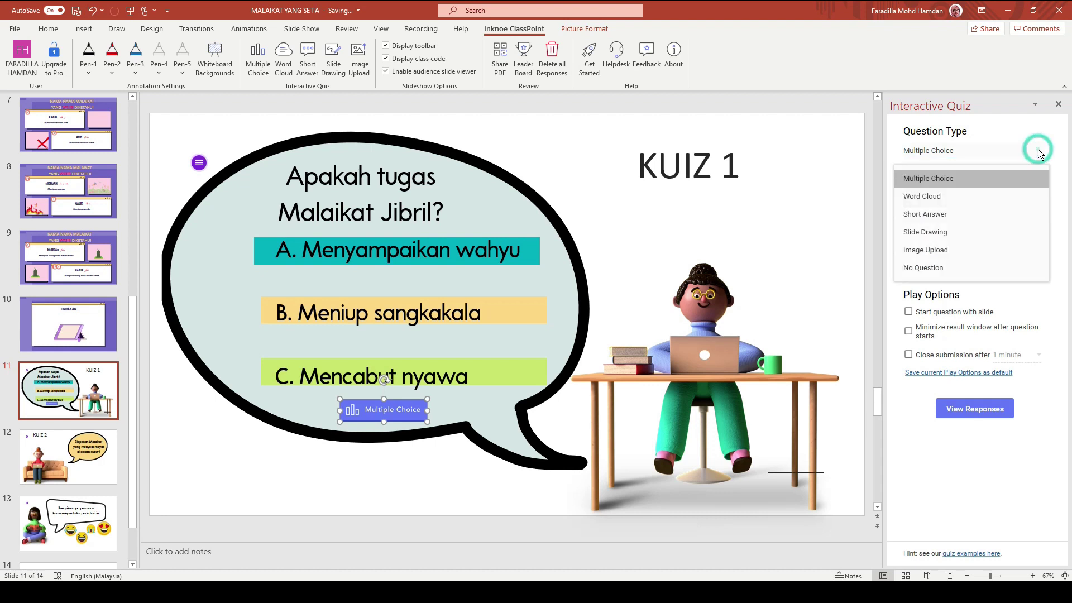
{"action": "left_click", "coordinate": [994, 177]}
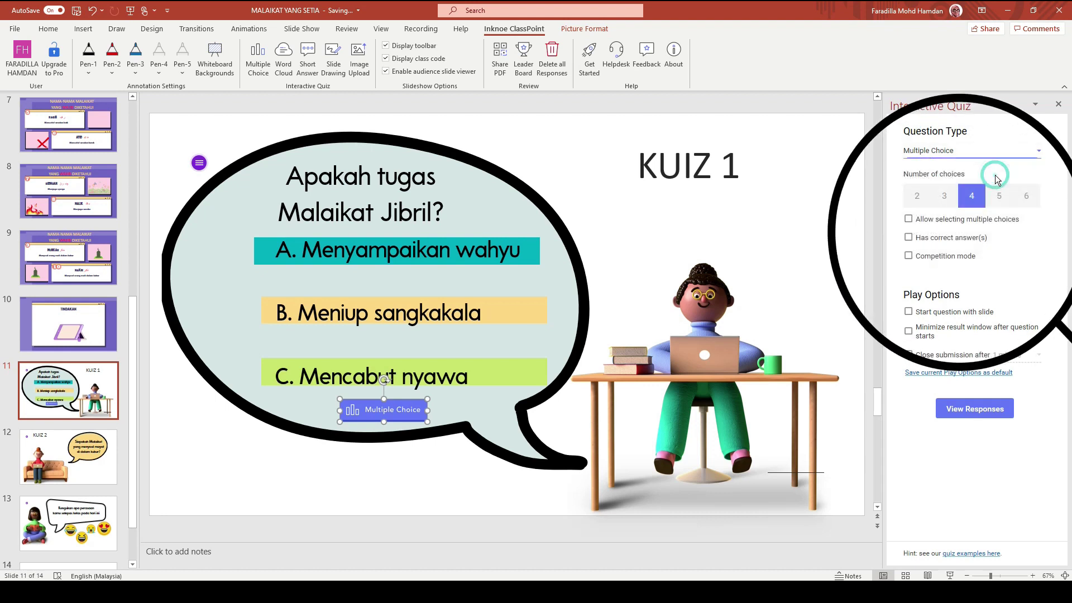
{"action": "left_click", "coordinate": [943, 201]}
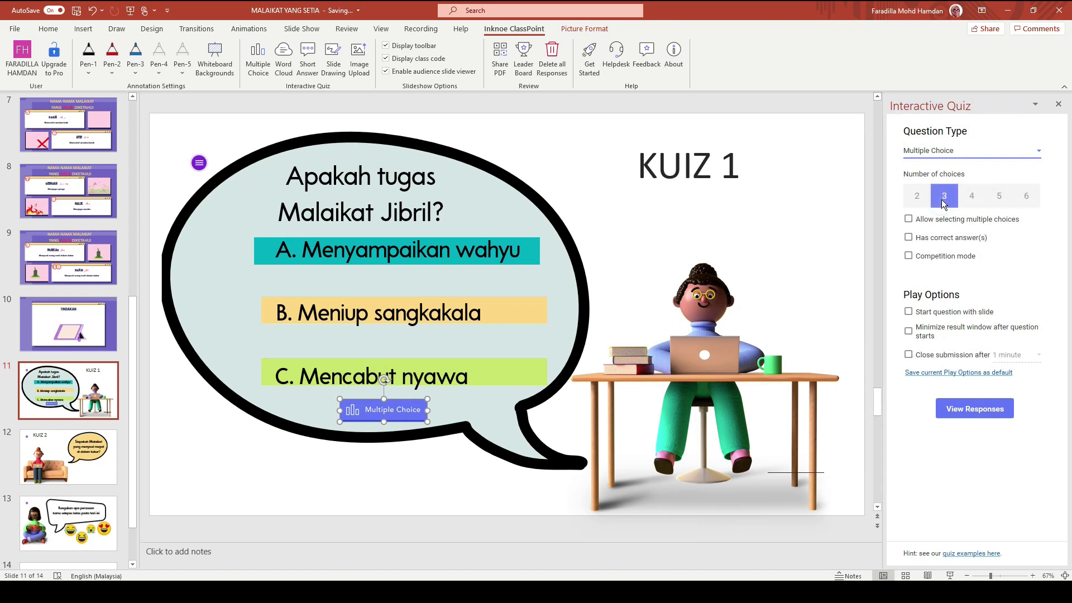
{"action": "left_click", "coordinate": [908, 237]}
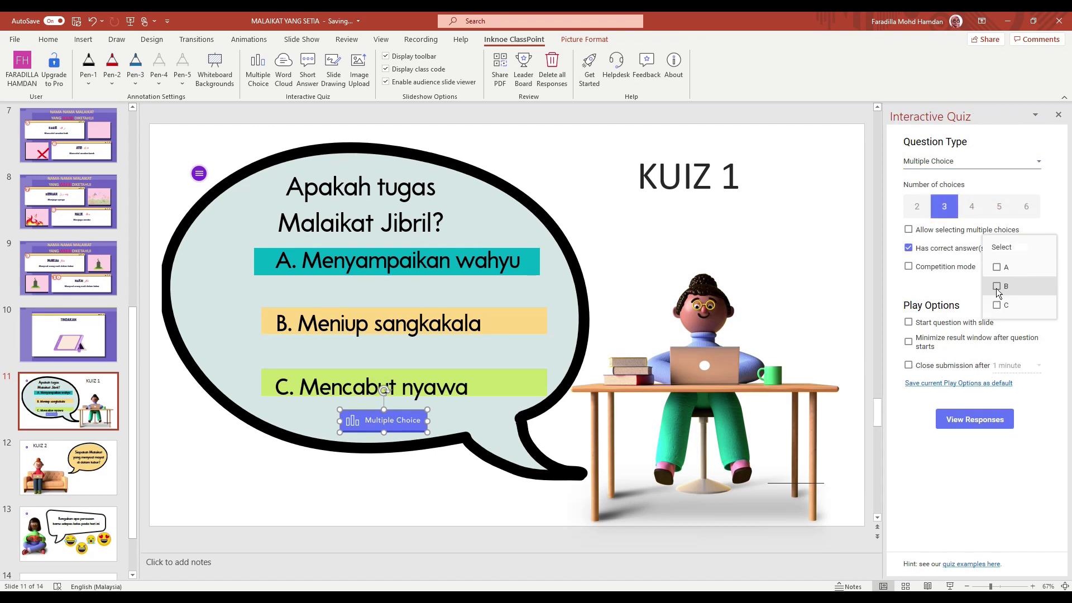
{"action": "left_click", "coordinate": [997, 268]}
{"action": "left_click", "coordinate": [908, 267]}
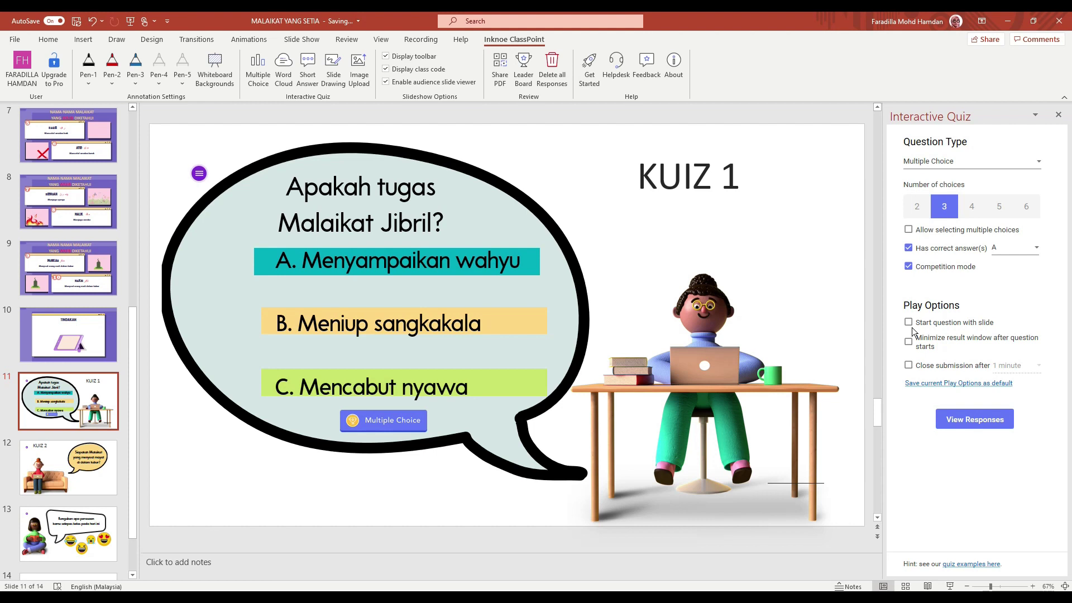
{"action": "left_click", "coordinate": [1030, 367]}
{"action": "left_click", "coordinate": [1037, 366]}
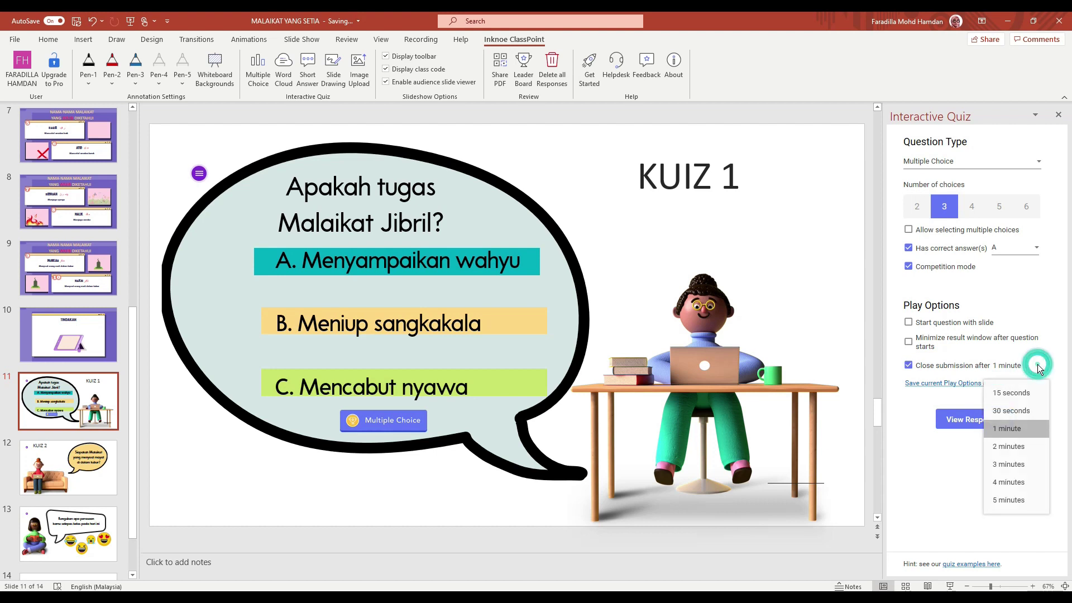
{"action": "left_click", "coordinate": [999, 416]}
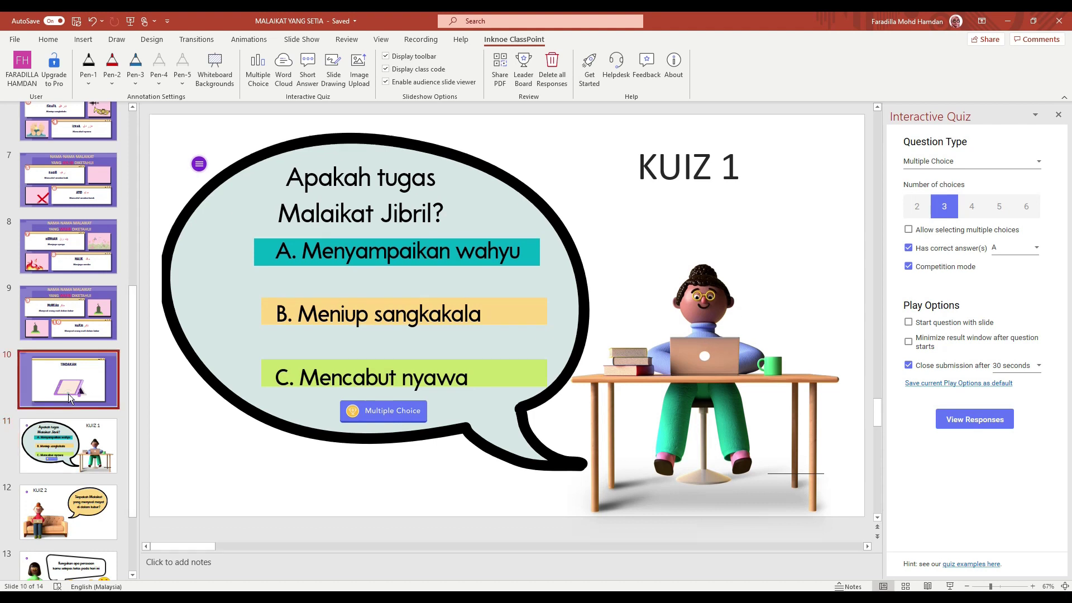
Change the quiz button's Close submission after limit to 5 minutes
{"action": "left_click", "coordinate": [949, 586]}
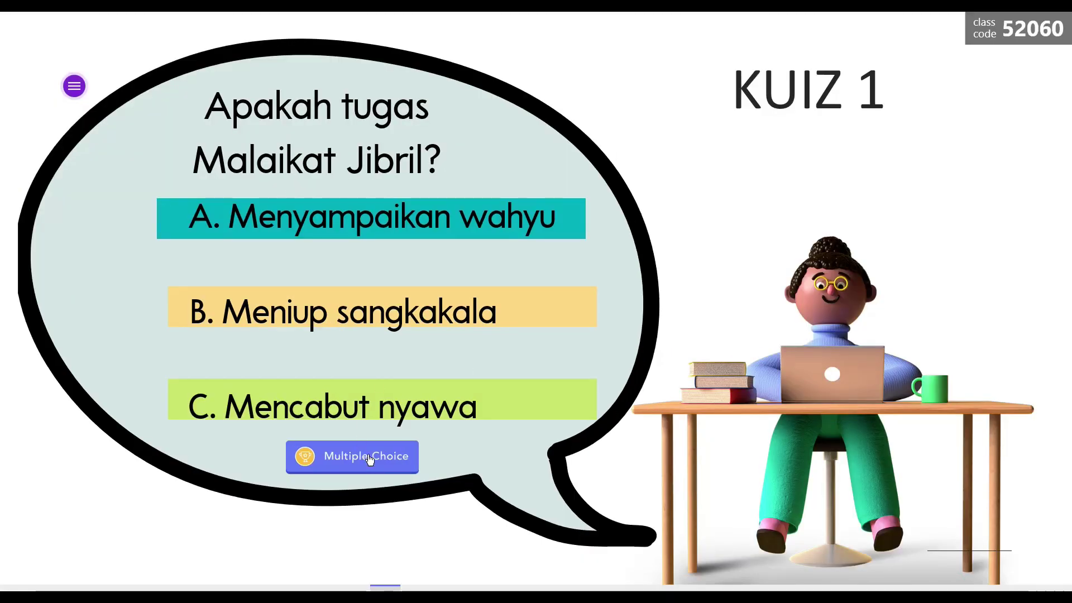
{"action": "key", "text": "Escape"}
{"action": "left_click", "coordinate": [501, 439]}
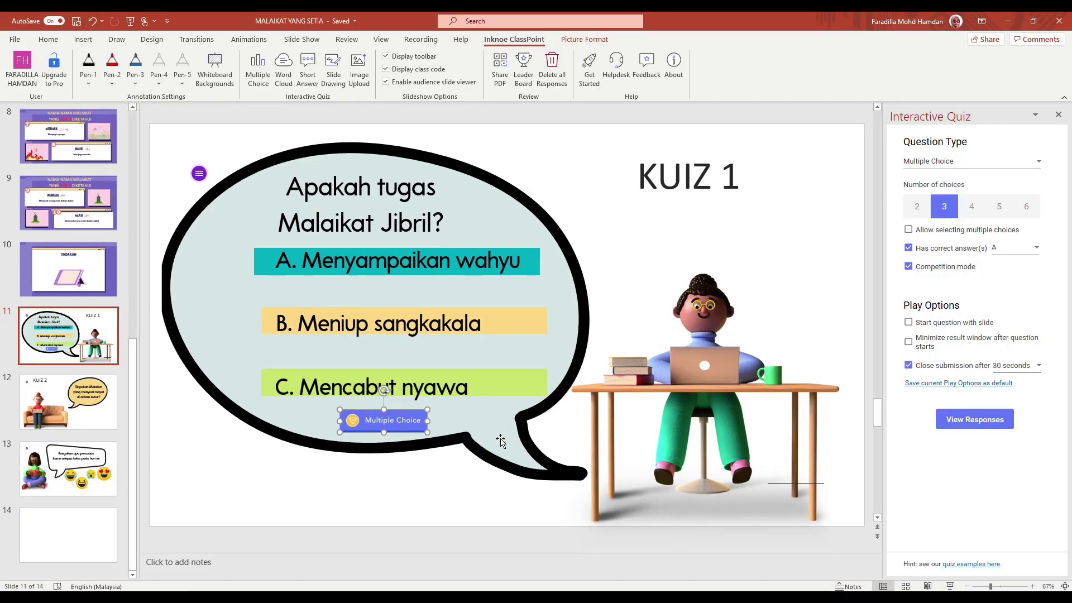
{"action": "left_click", "coordinate": [1038, 366]}
{"action": "left_click", "coordinate": [1015, 500]}
Present from the KUIZ 1 slide and launch the multiple-choice question
{"action": "left_click", "coordinate": [950, 587]}
{"action": "left_click", "coordinate": [950, 586]}
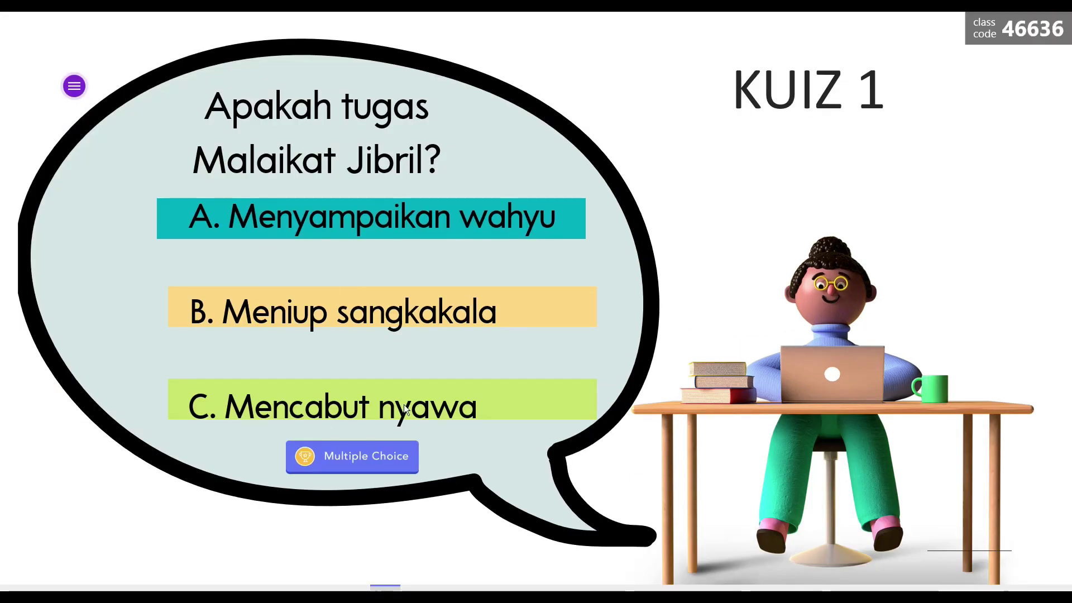
{"action": "left_click", "coordinate": [382, 471]}
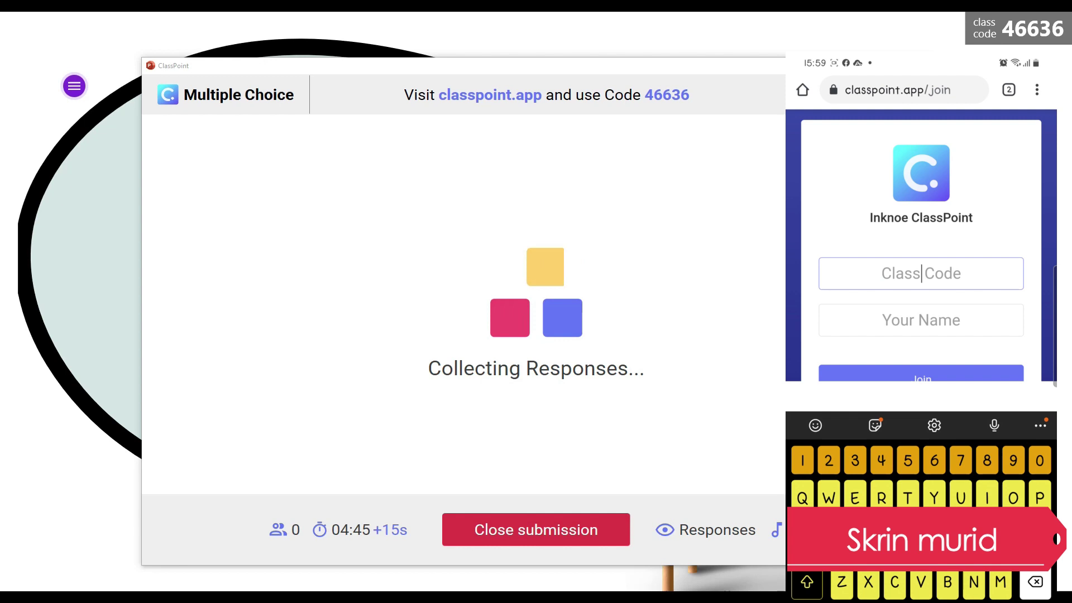
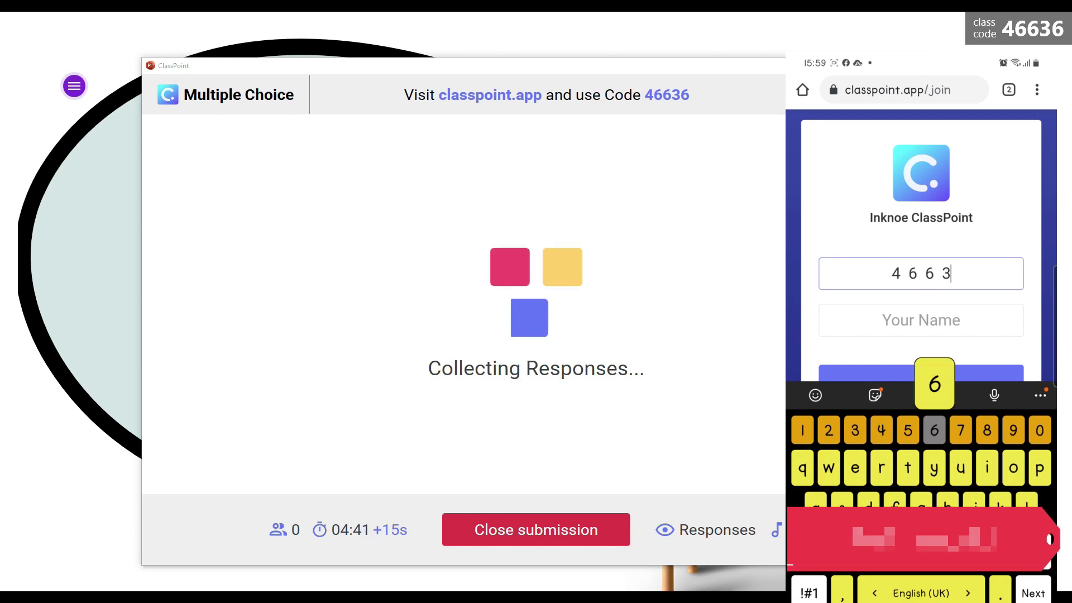
On the phone, join with the class code and a student name, choose option A and submit
{"action": "type", "text": "6"}
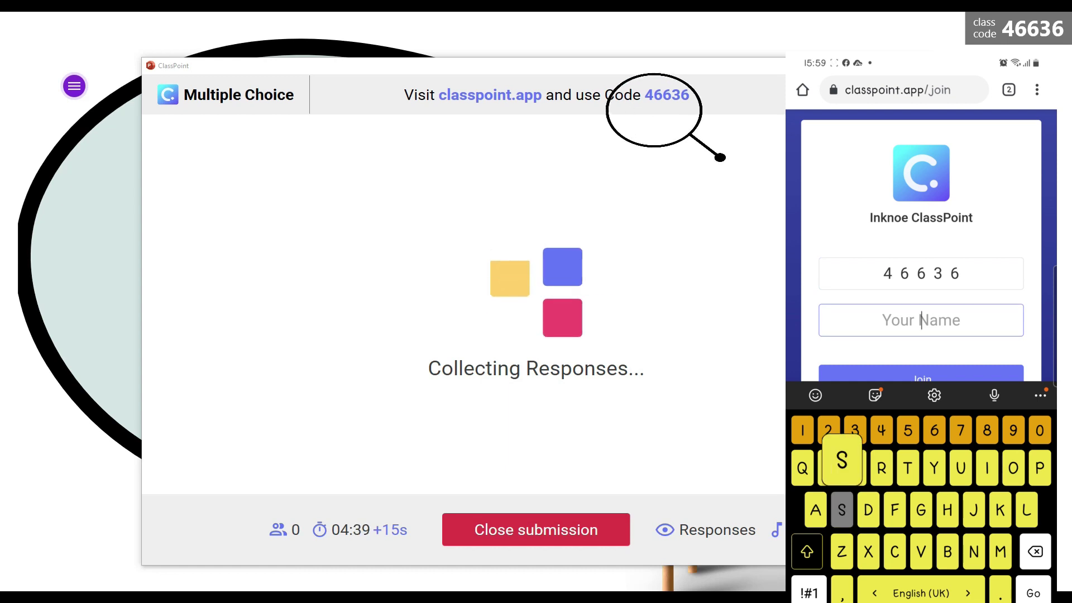
{"action": "type", "text": "Saloma"}
{"action": "scroll", "coordinate": [921, 279], "scroll_direction": "down", "scroll_amount": 1}
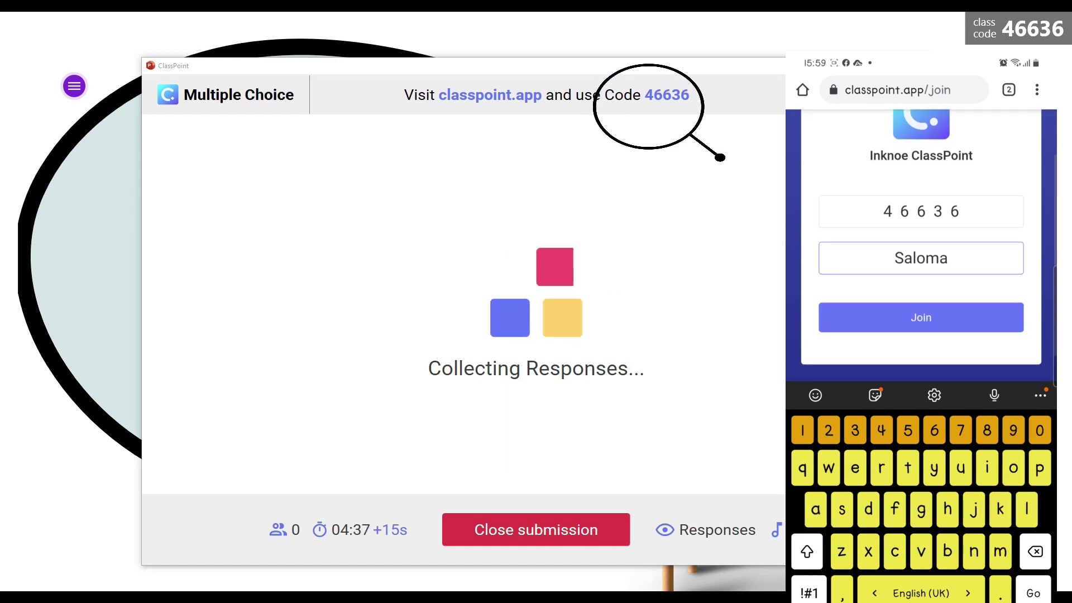
{"action": "left_click", "coordinate": [921, 317]}
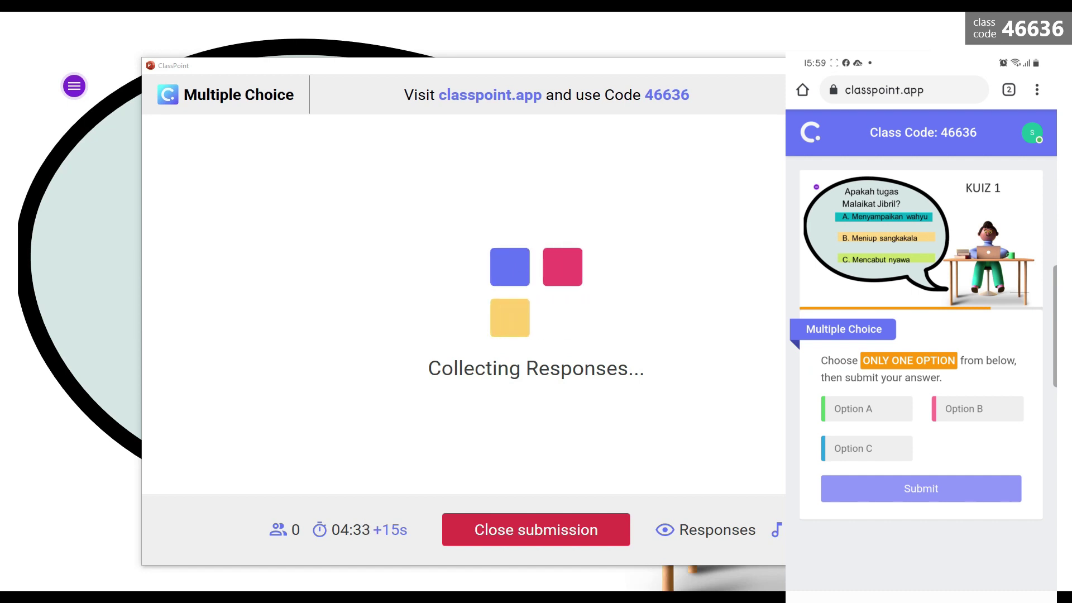
{"action": "left_click", "coordinate": [866, 408]}
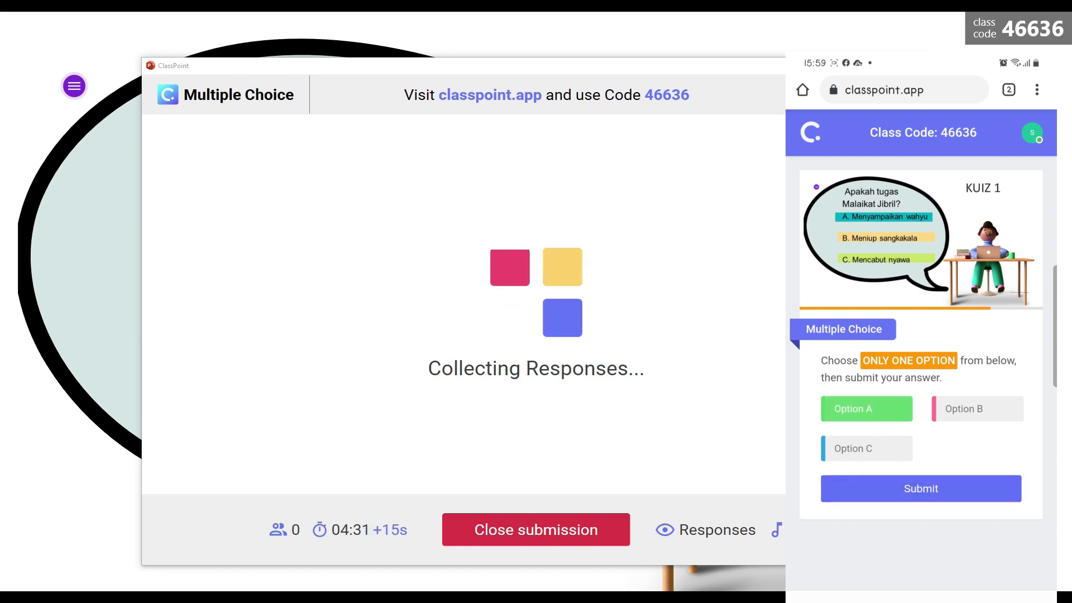
{"action": "left_click", "coordinate": [920, 488]}
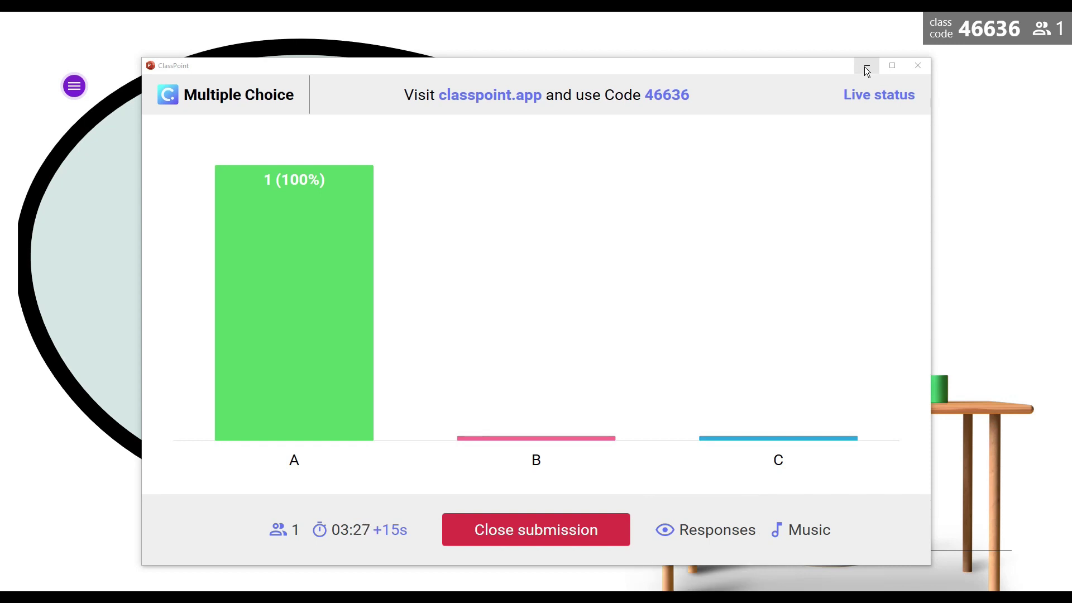
Review the Submitted and Pending lists in Live status, then hide the response chart
{"action": "left_click", "coordinate": [869, 96]}
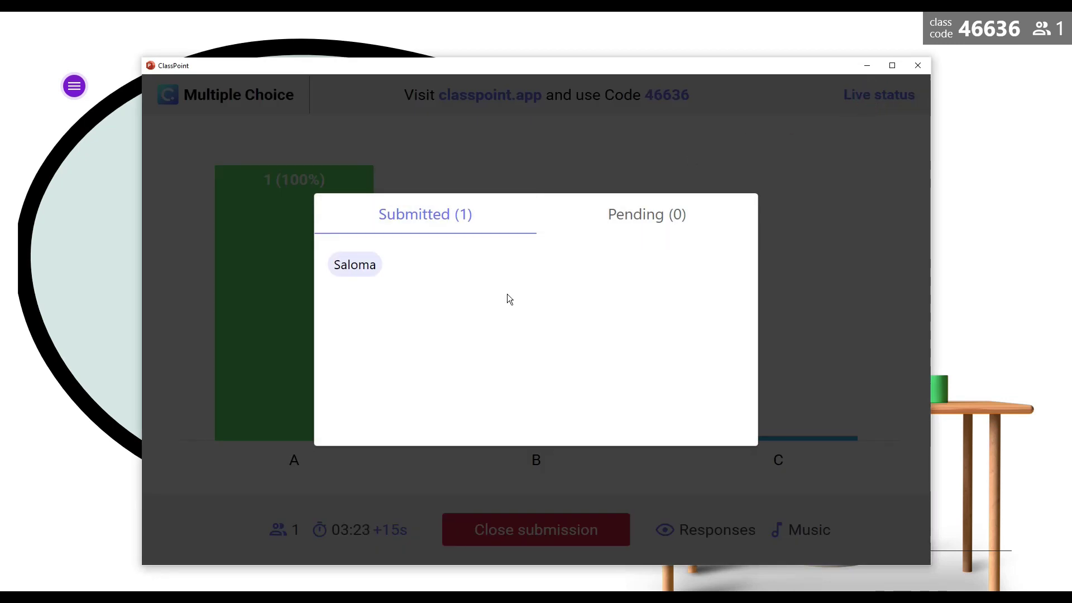
{"action": "left_click", "coordinate": [601, 217]}
{"action": "left_click", "coordinate": [801, 176]}
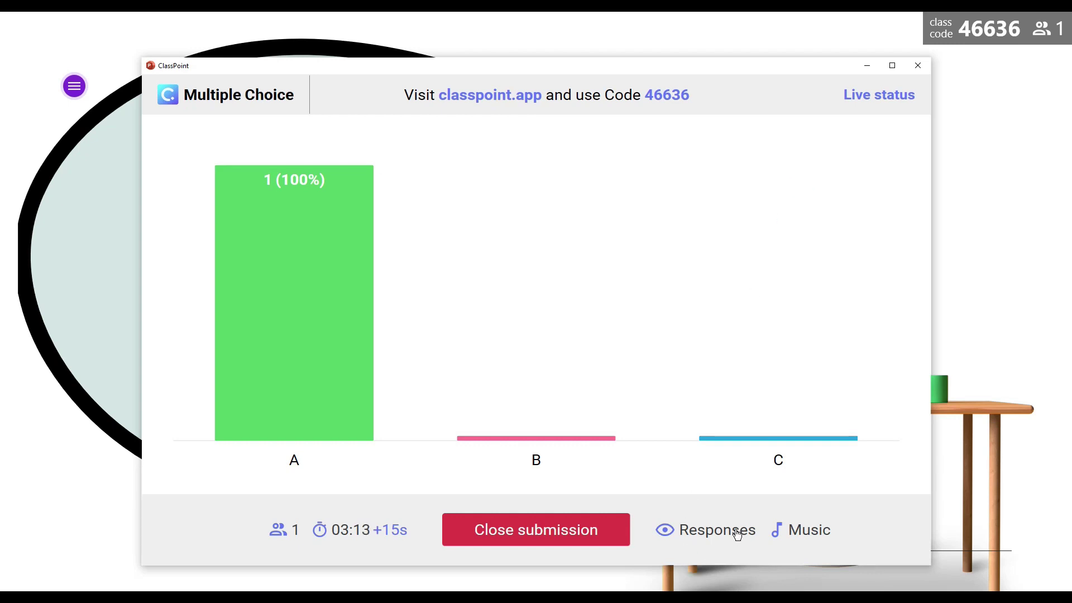
{"action": "left_click", "coordinate": [738, 534]}
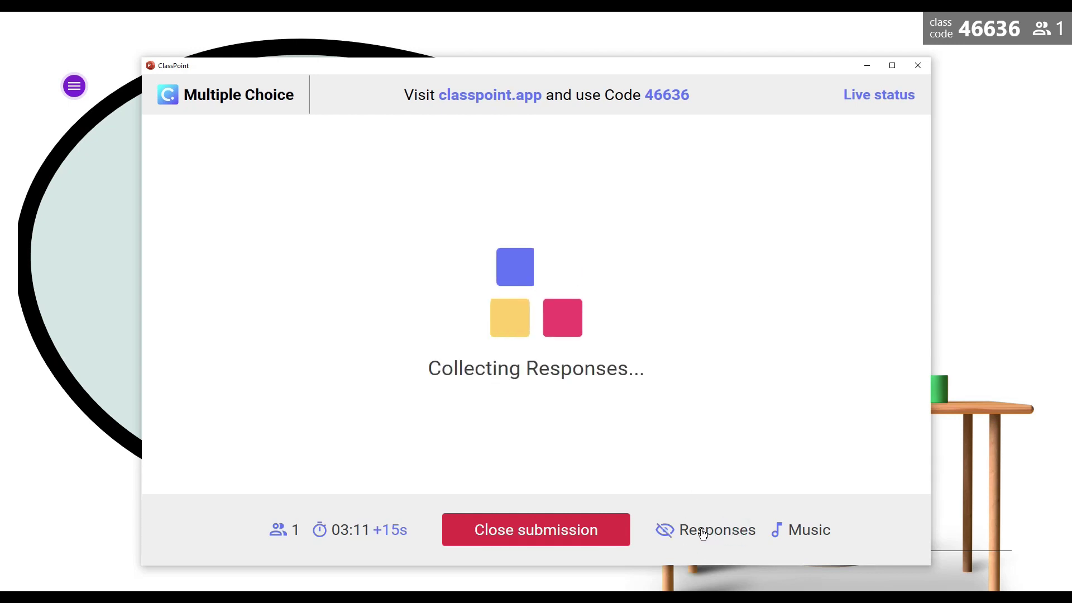
{"action": "left_click", "coordinate": [797, 531]}
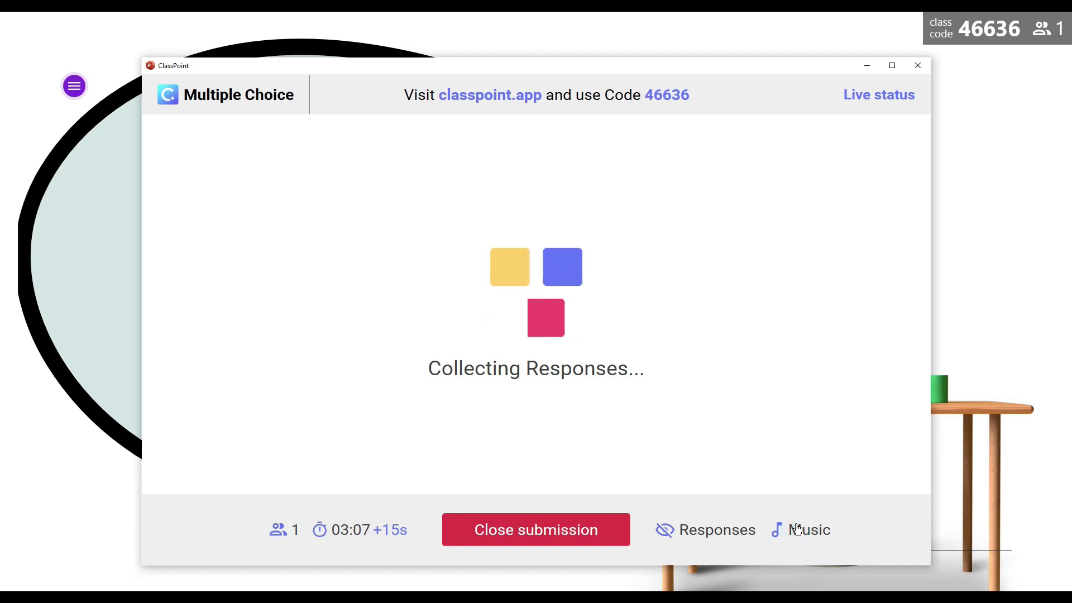
Close KUIZ 1 submissions, briefly show the correct answer, and open the leaderboard showing 1000 points
{"action": "left_click", "coordinate": [545, 535]}
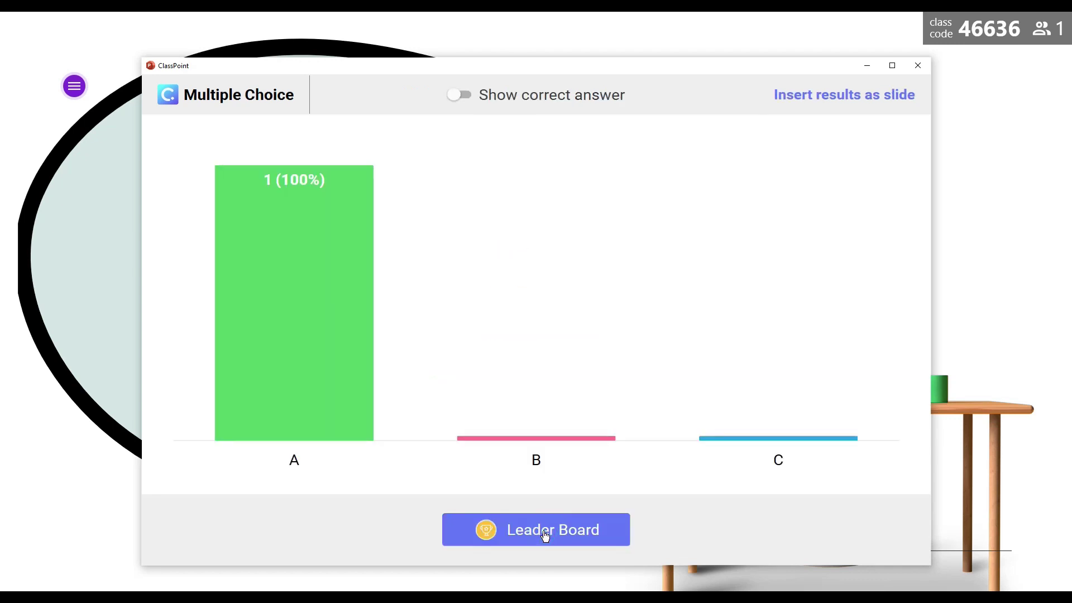
{"action": "left_click", "coordinate": [467, 96]}
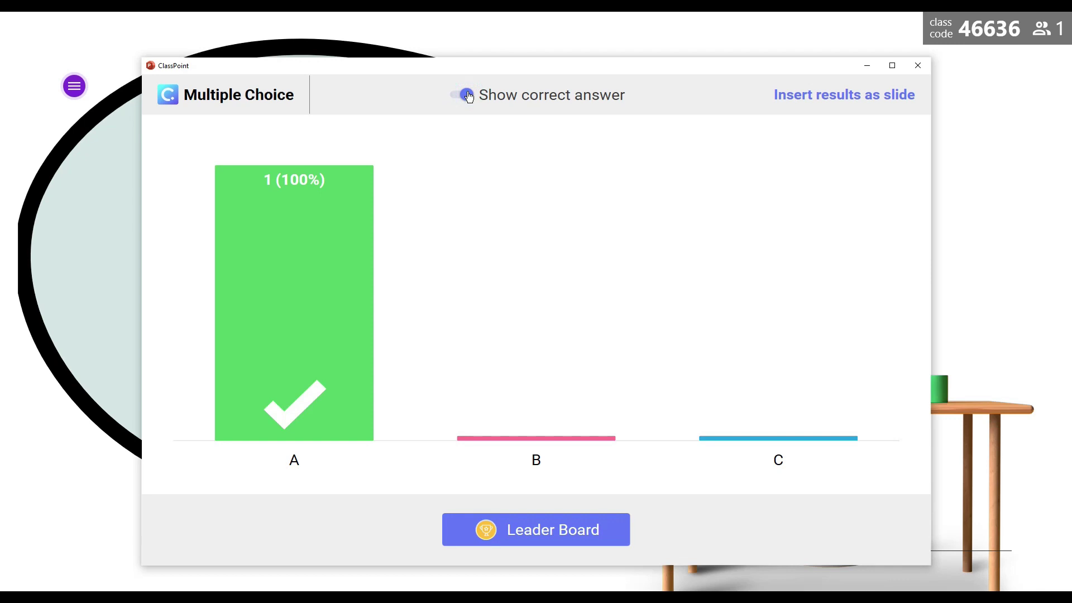
{"action": "left_click", "coordinate": [468, 96]}
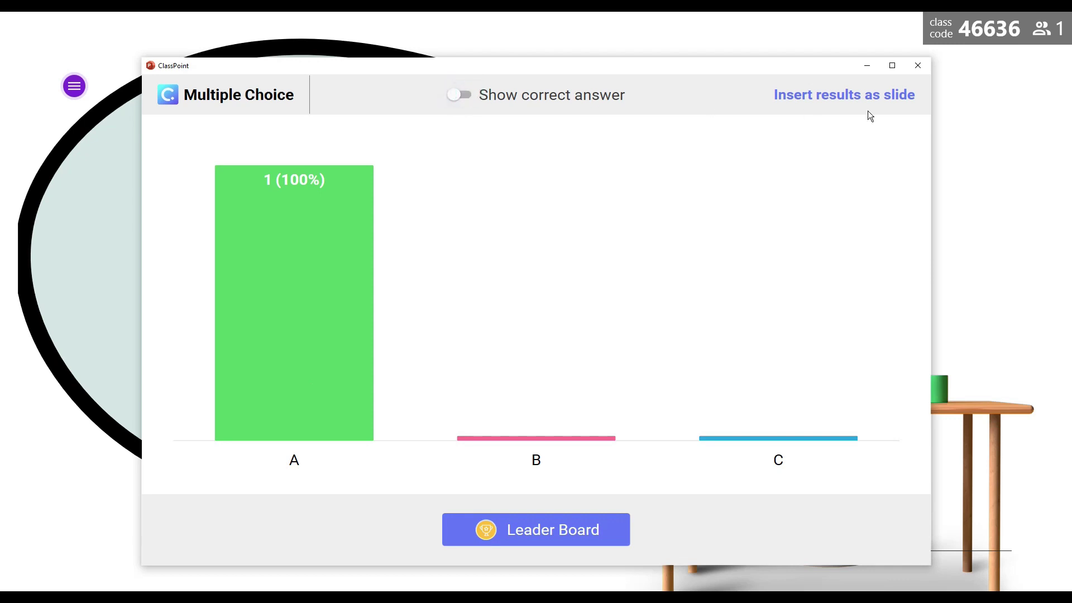
{"action": "left_click", "coordinate": [542, 536]}
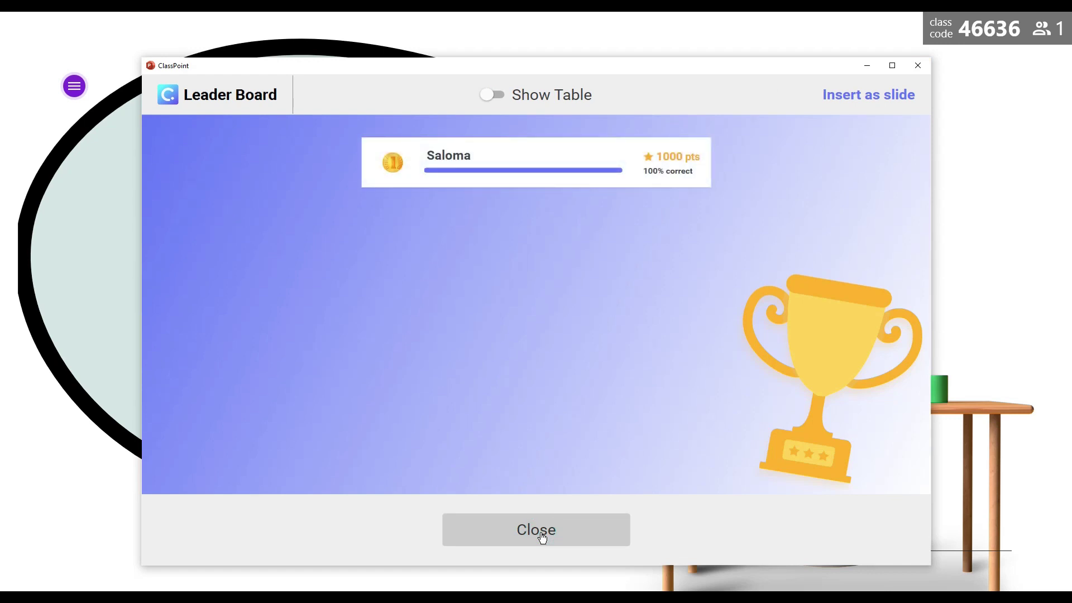
Insert the leaderboard as a 'Leader Board Results' slide and close the leaderboard window
{"action": "left_click", "coordinate": [863, 96]}
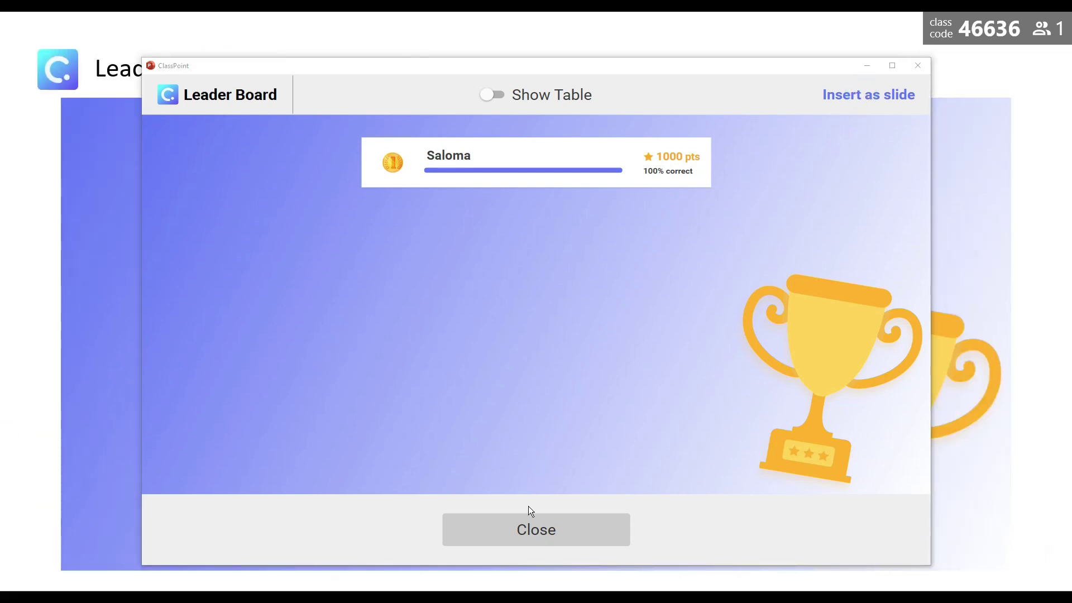
{"action": "left_click", "coordinate": [532, 535]}
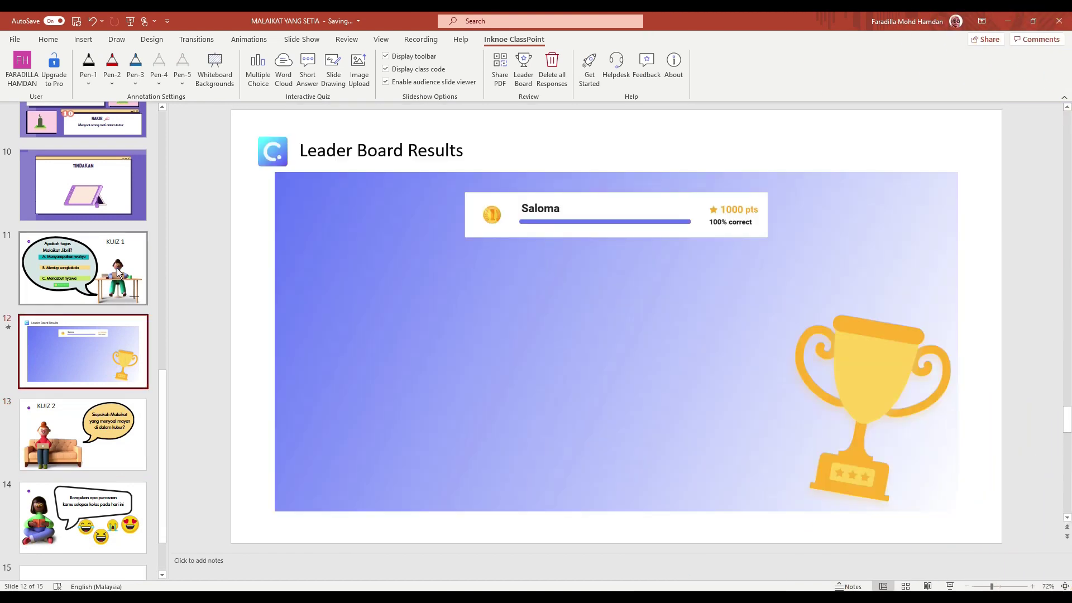
Leave the slideshow and select the KUIZ 2 slide (slide 13) for editing
{"action": "key", "text": "Up"}
{"action": "left_click", "coordinate": [118, 341]}
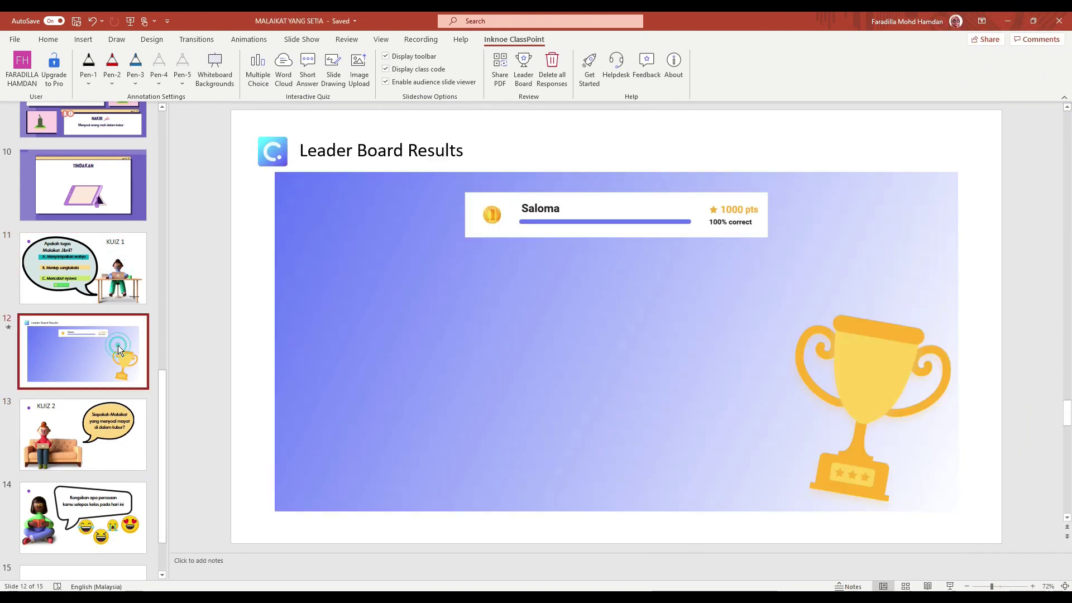
{"action": "left_click", "coordinate": [108, 432]}
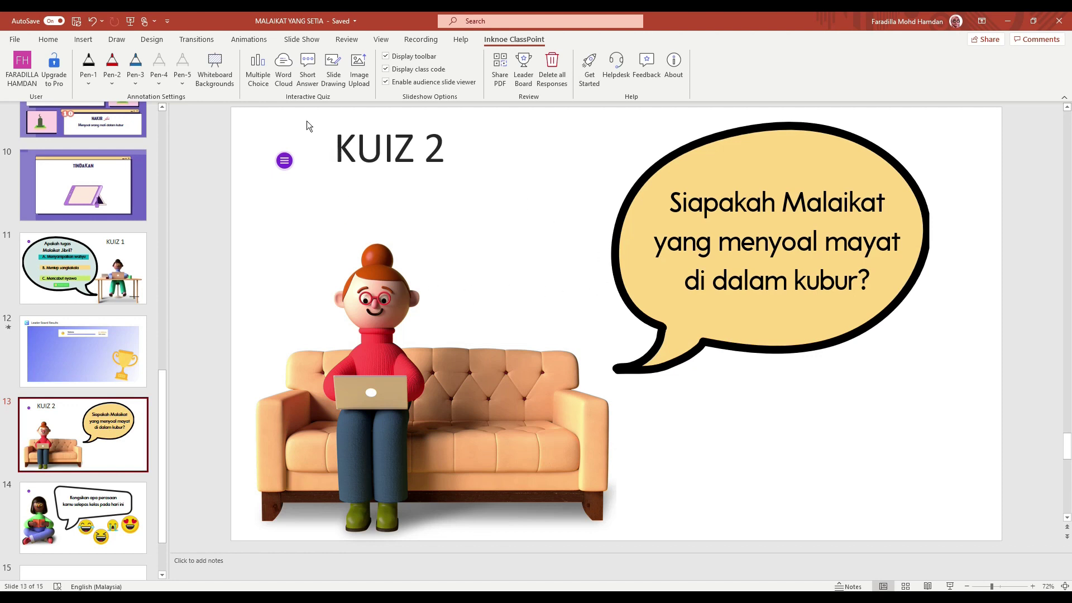
Place a Short Answer button below the speech bubble, closing submissions after 5 minutes, and present it
{"action": "left_click", "coordinate": [308, 75]}
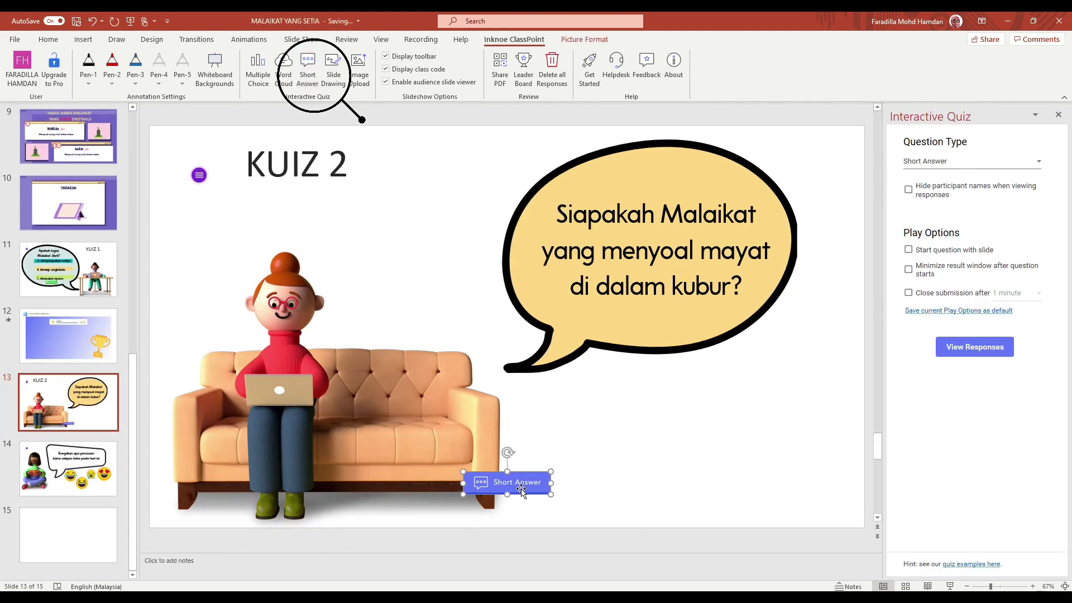
{"action": "left_click_drag", "start_coordinate": [520, 489], "coordinate": [642, 404]}
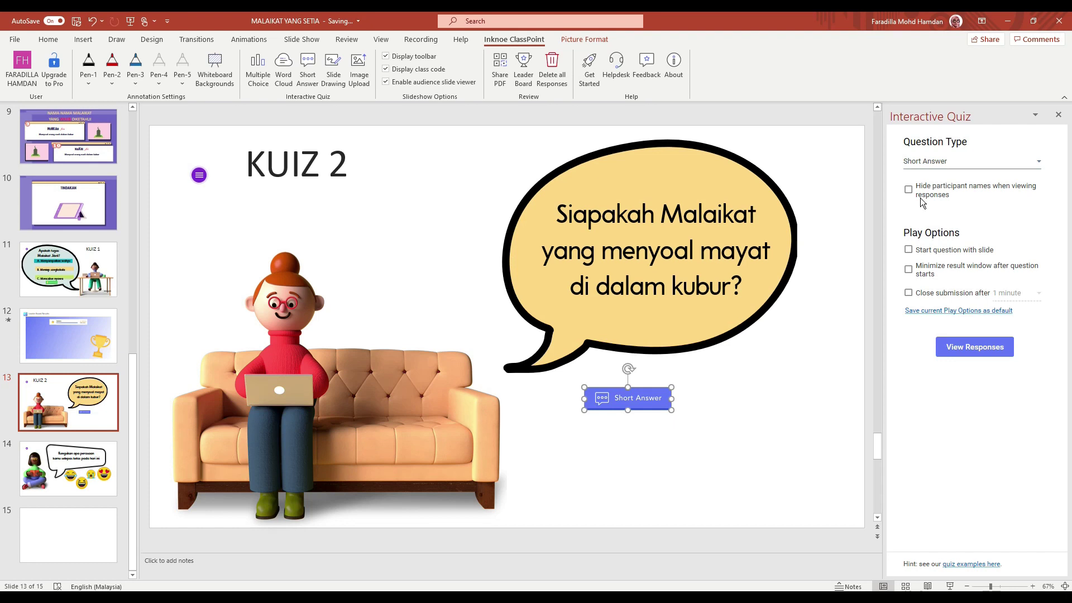
{"action": "left_click", "coordinate": [908, 293]}
{"action": "left_click", "coordinate": [1016, 292]}
{"action": "left_click", "coordinate": [1012, 428]}
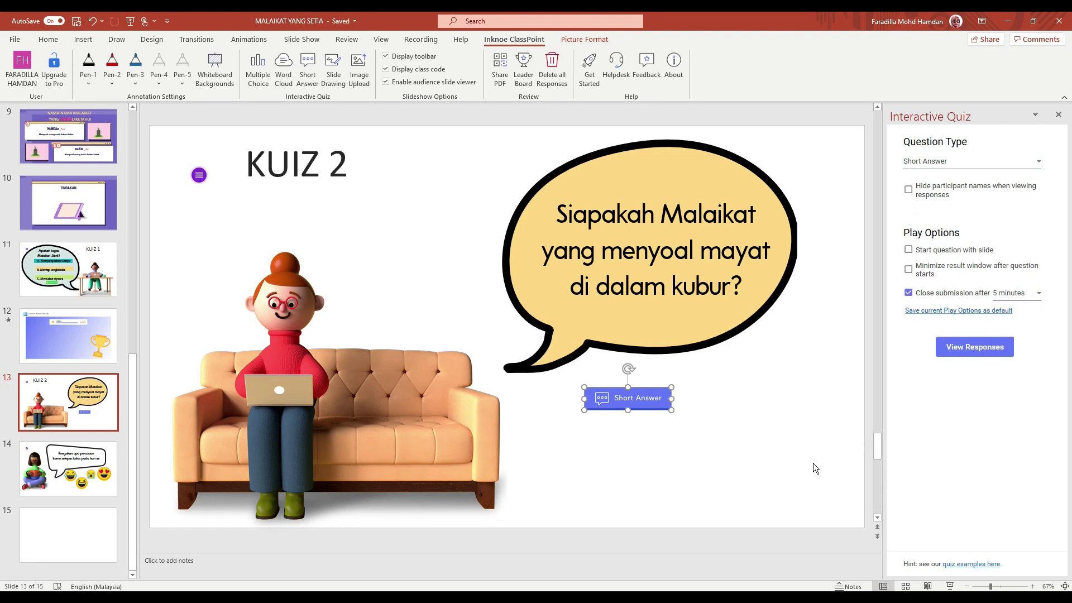
{"action": "key", "text": "shift+F5"}
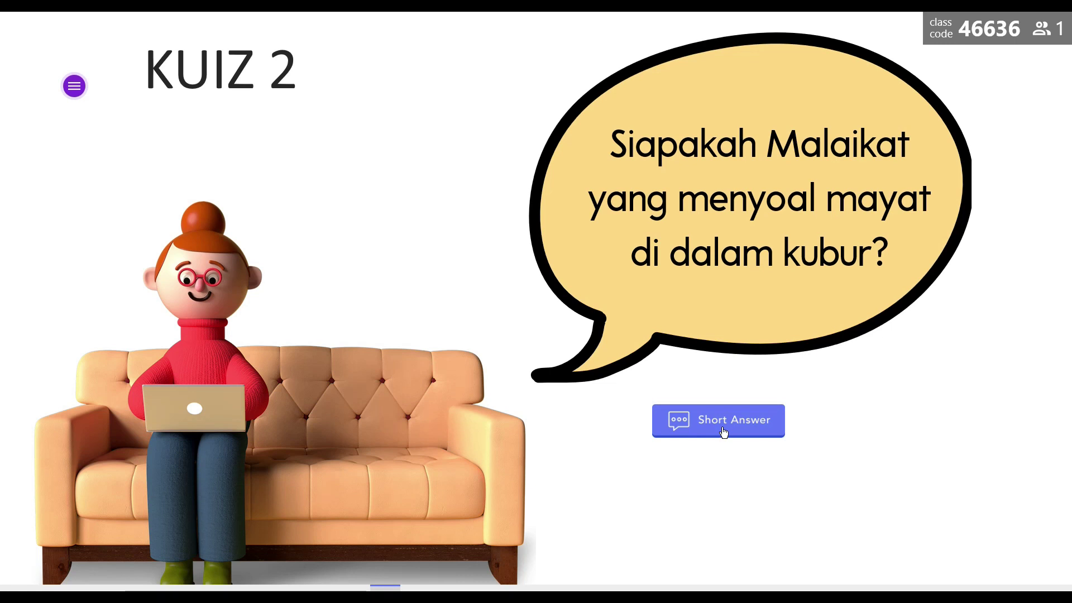
Collect KUIZ 2 short answers, reveal 'Munkar dan Nakir', then close submissions and save for review
{"action": "left_click", "coordinate": [723, 429]}
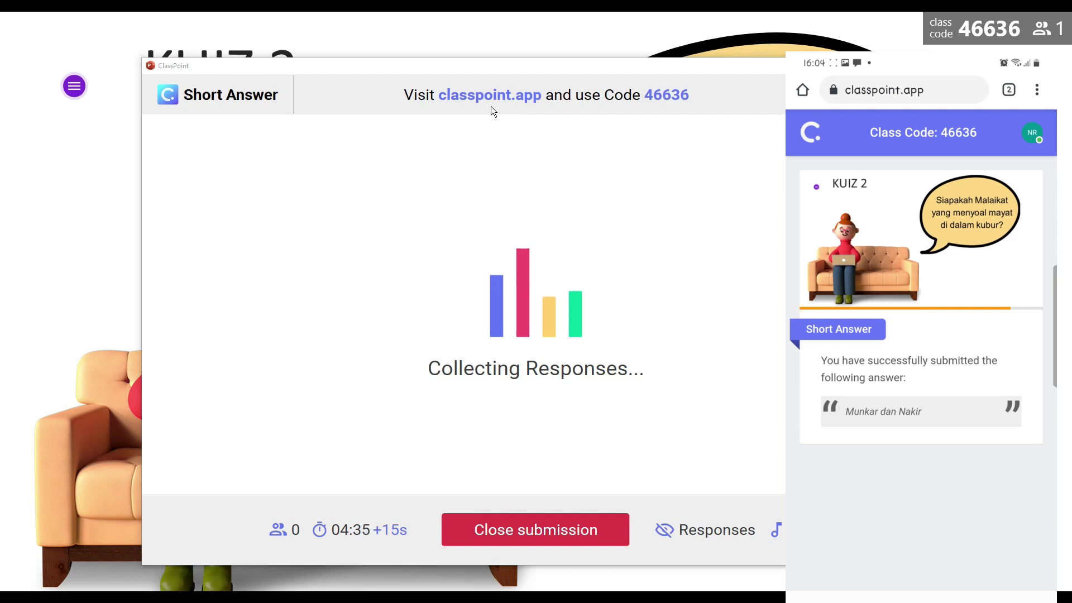
{"action": "left_click", "coordinate": [723, 536]}
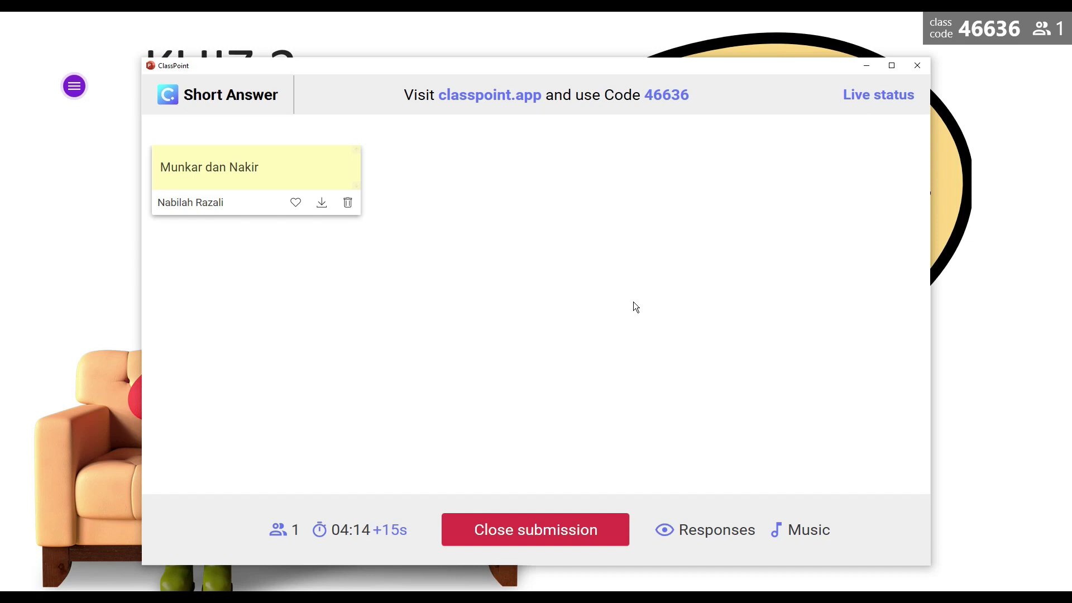
{"action": "left_click", "coordinate": [572, 539]}
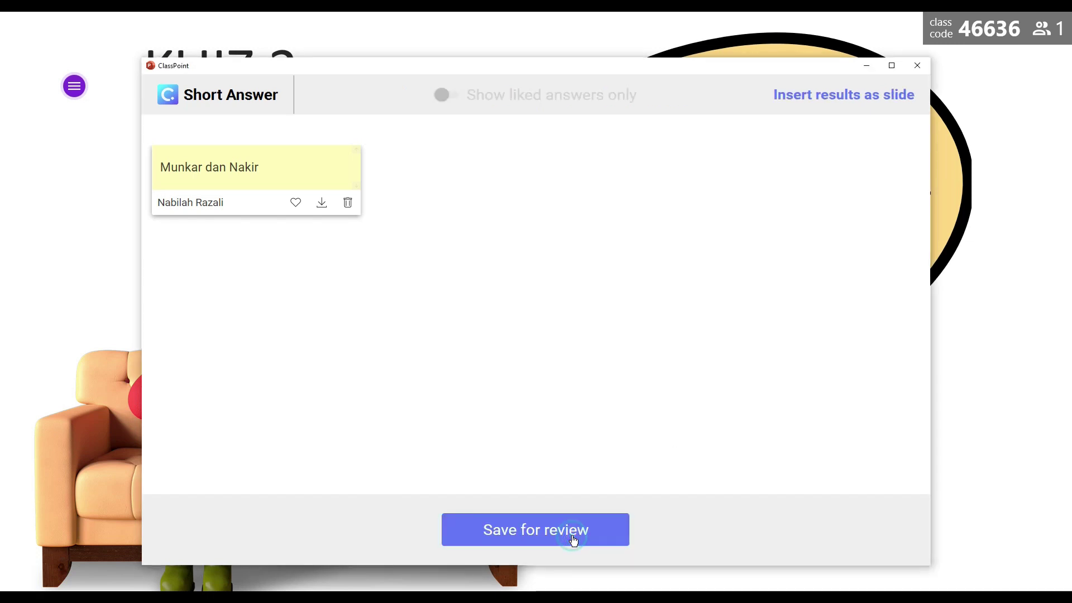
{"action": "left_click", "coordinate": [574, 540]}
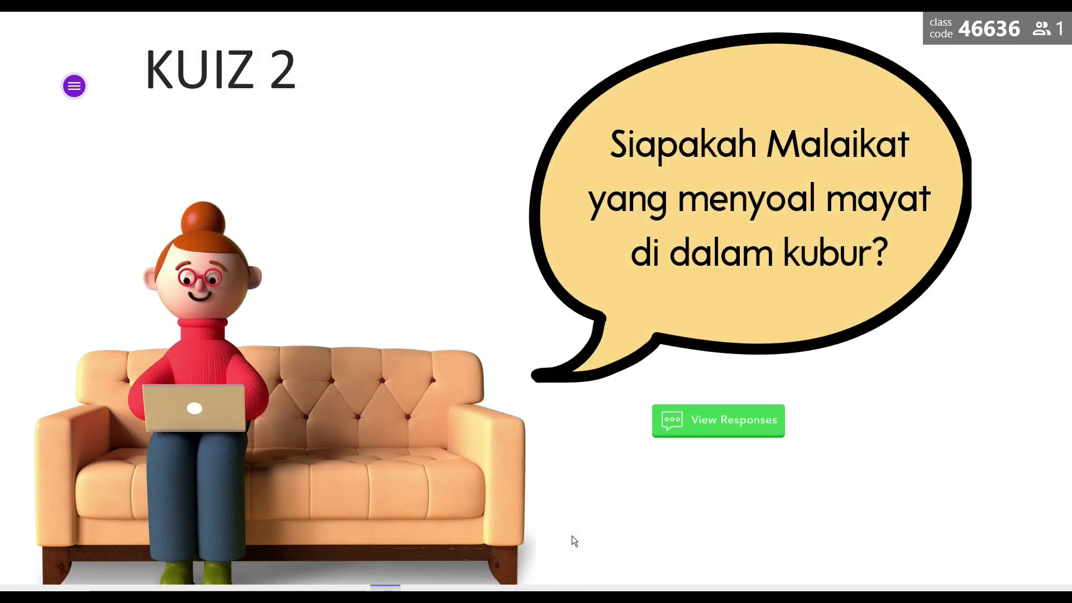
Advance to the feelings slide, exit the slideshow, and open slide 14 'Kongsikan apa perasaan kamu' for editing
{"action": "left_click", "coordinate": [574, 534]}
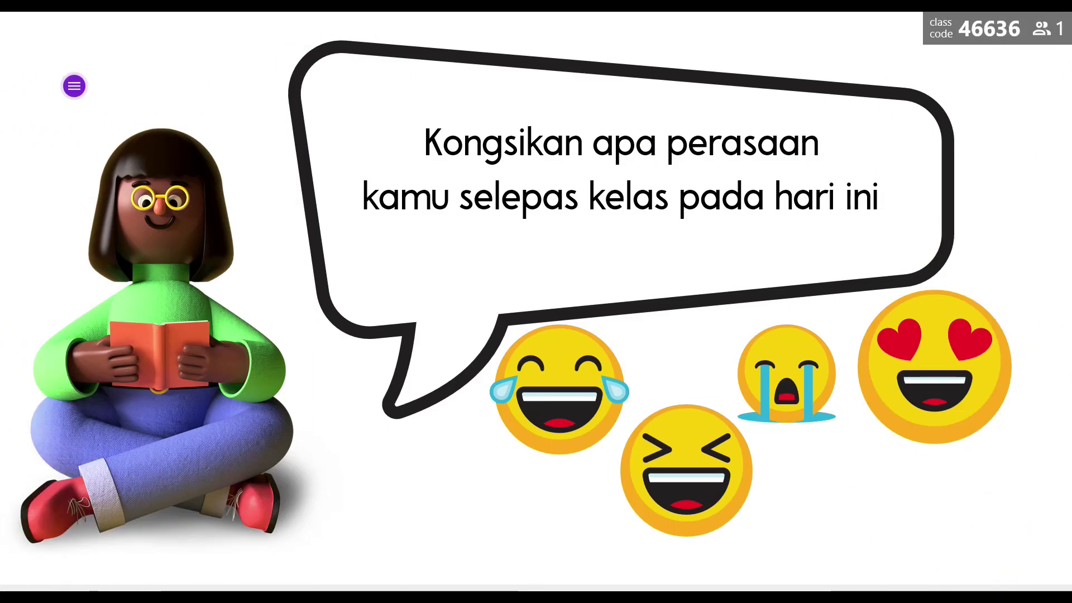
{"action": "key", "text": "Escape"}
{"action": "left_click", "coordinate": [113, 481]}
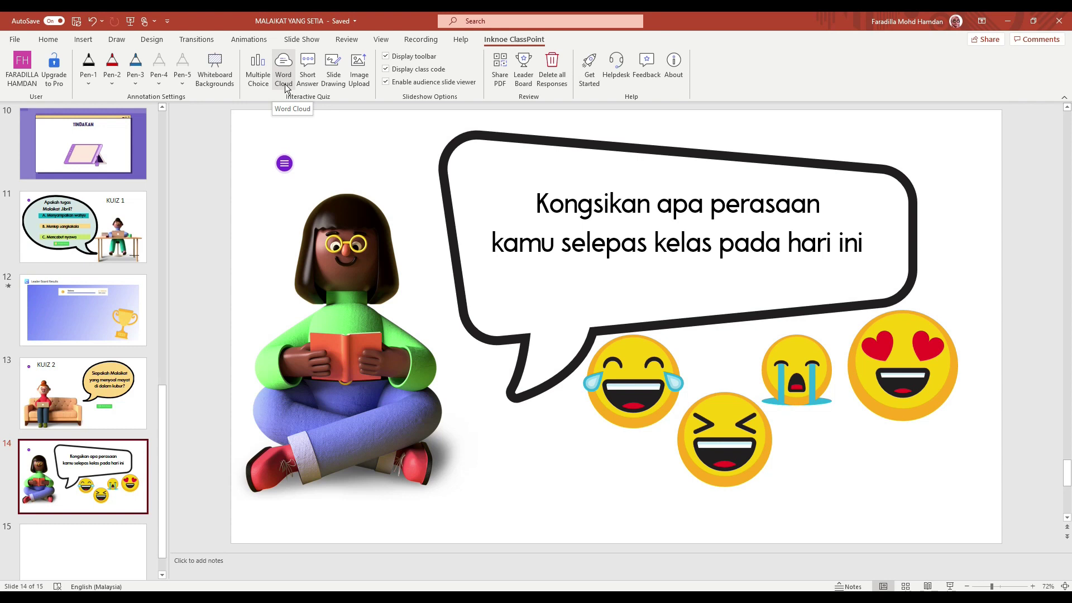
Place a Word Cloud button inside the feelings bubble, limited to 1 submission each, and present it
{"action": "left_click", "coordinate": [286, 87]}
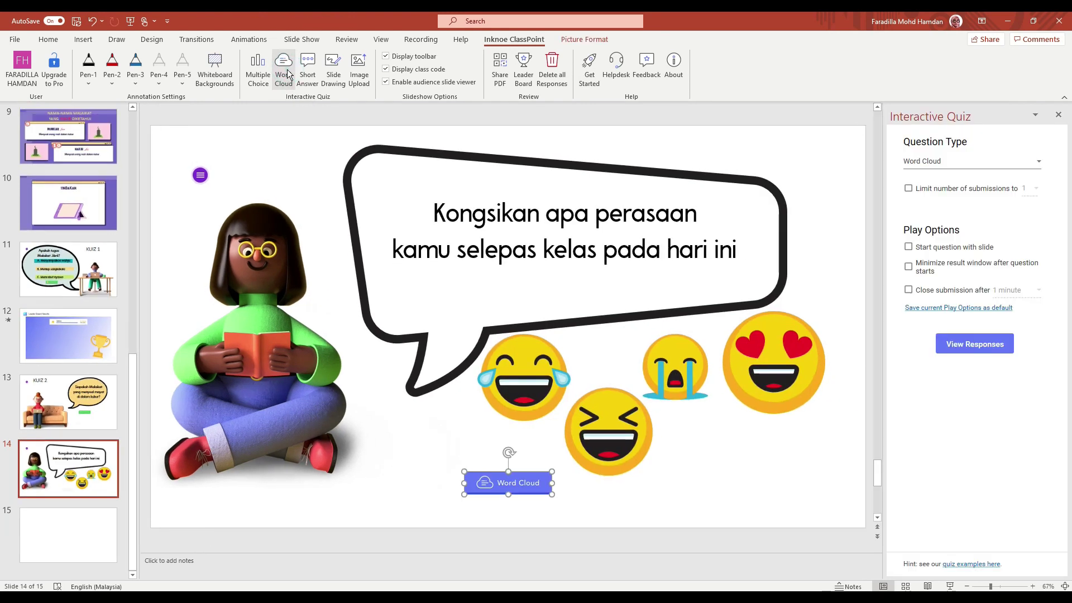
{"action": "left_click_drag", "start_coordinate": [520, 485], "coordinate": [506, 292]}
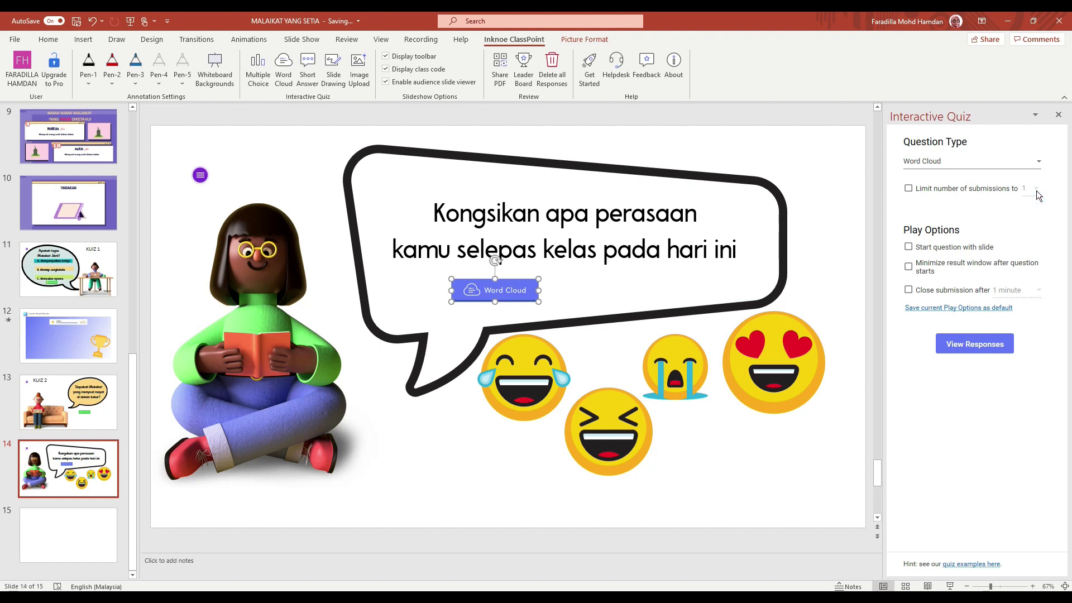
{"action": "left_click", "coordinate": [908, 188]}
{"action": "left_click", "coordinate": [1035, 188]}
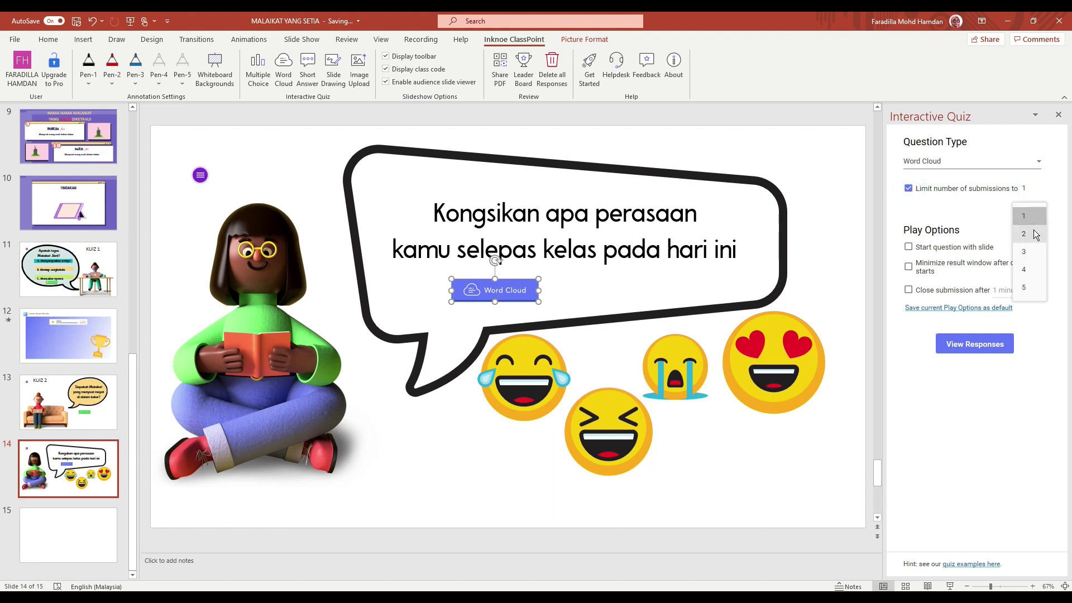
{"action": "left_click", "coordinate": [915, 195]}
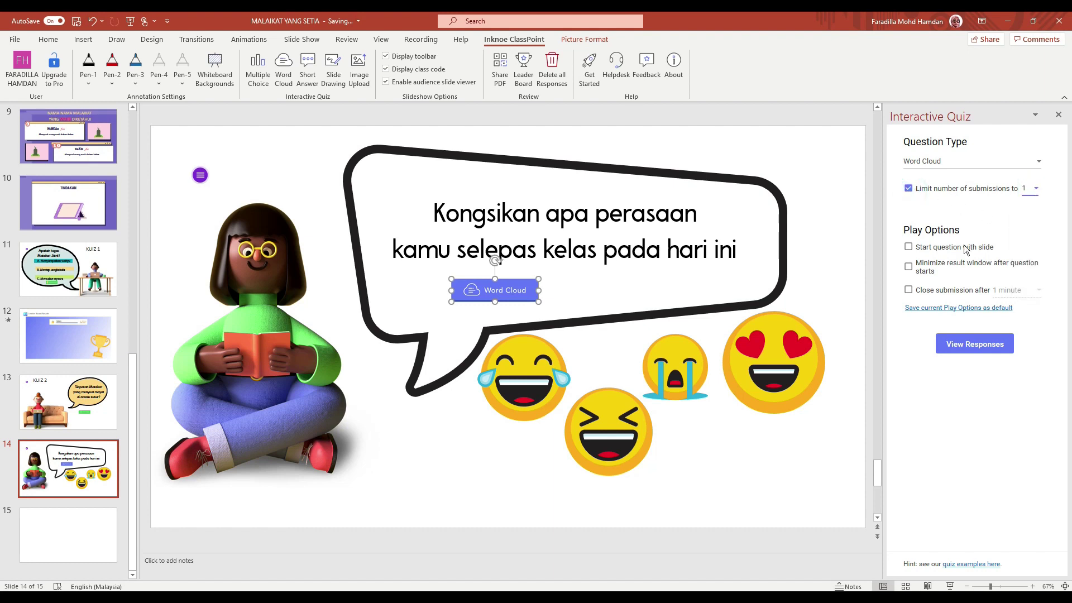
{"action": "left_click", "coordinate": [976, 351]}
Start the Word Cloud live and reveal the response 'seronok belajar hari ini!'
{"action": "left_click", "coordinate": [950, 586]}
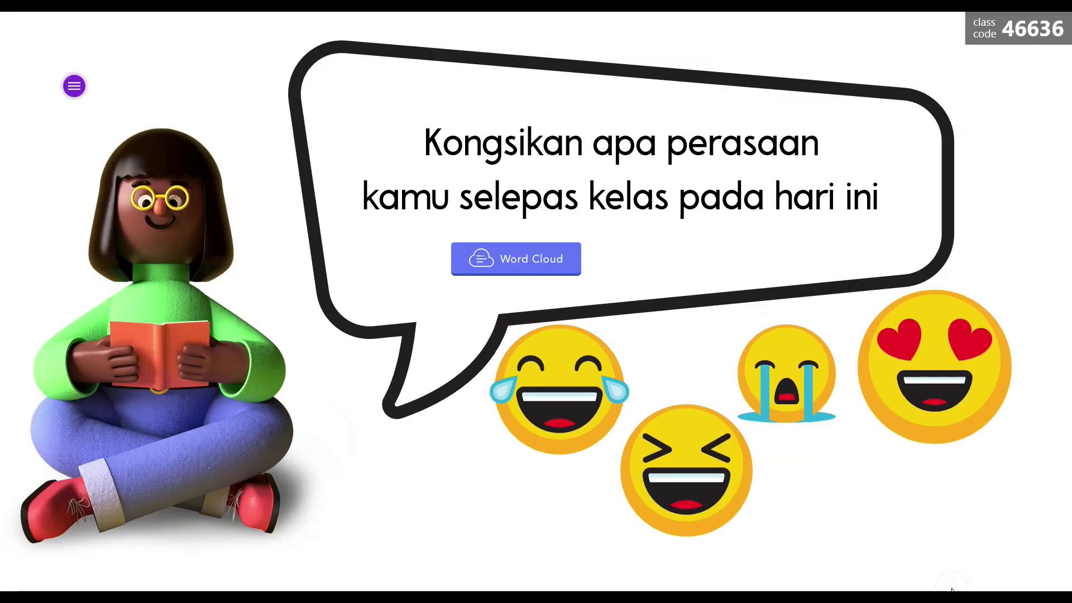
{"action": "left_click", "coordinate": [529, 262]}
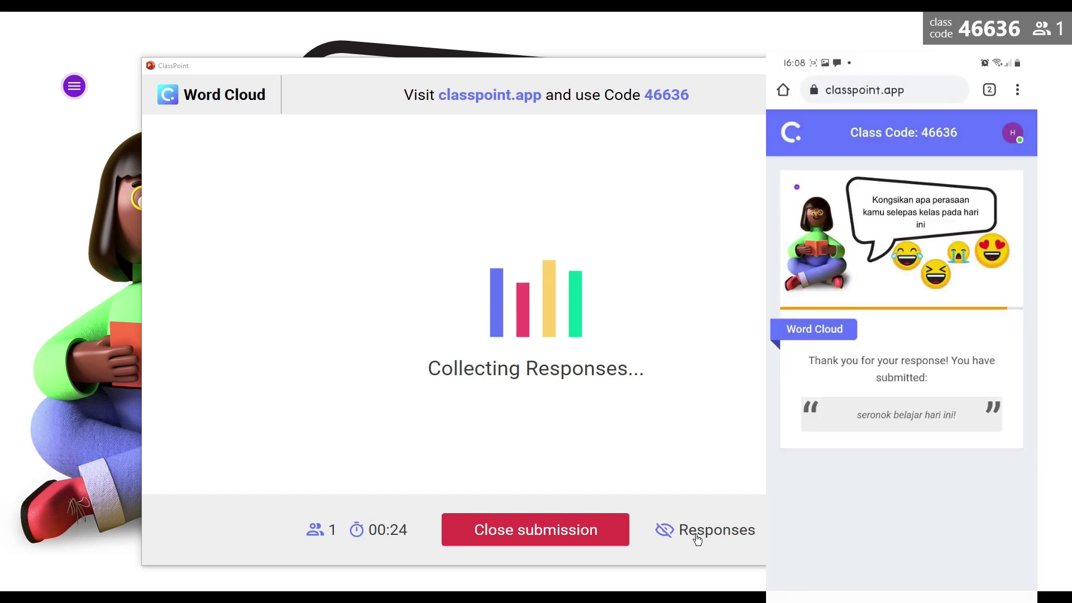
{"action": "left_click", "coordinate": [696, 534]}
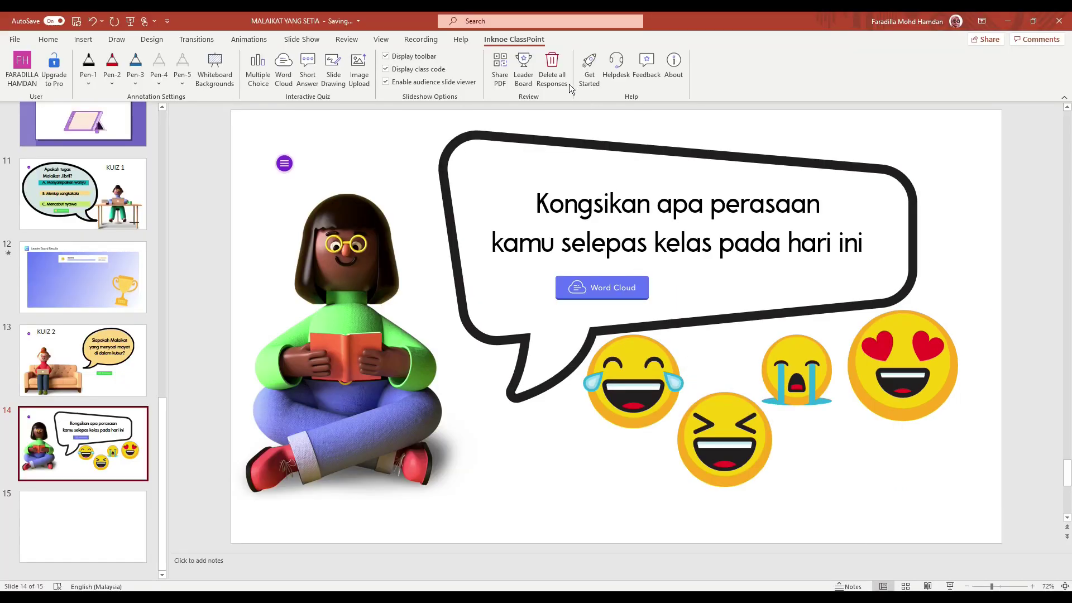
{"action": "left_click", "coordinate": [523, 74]}
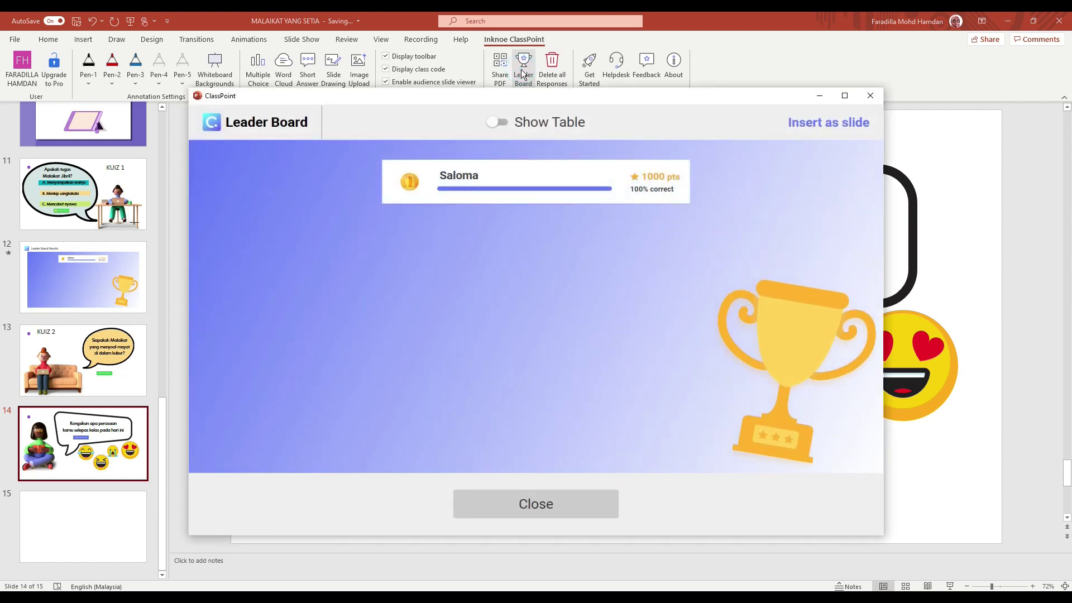
{"action": "left_click", "coordinate": [525, 508]}
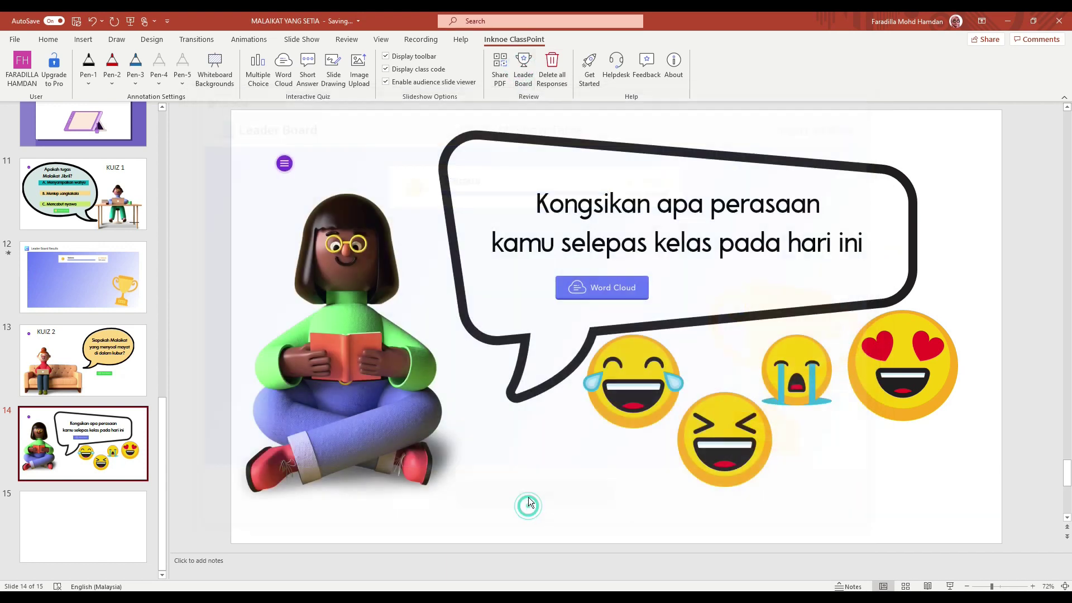
{"action": "left_click", "coordinate": [525, 84]}
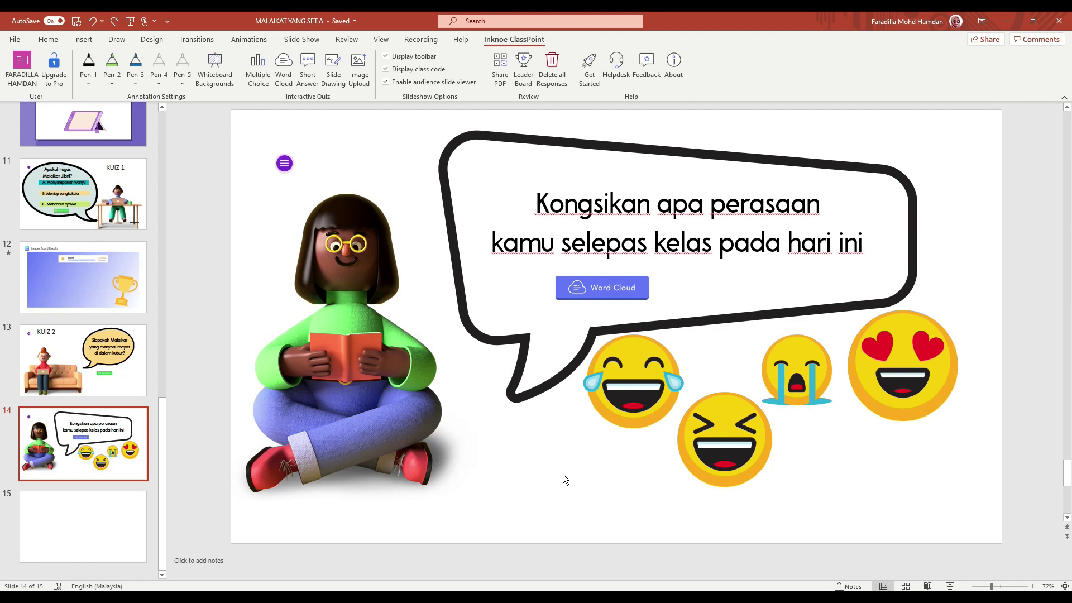
{"action": "left_click", "coordinate": [55, 73]}
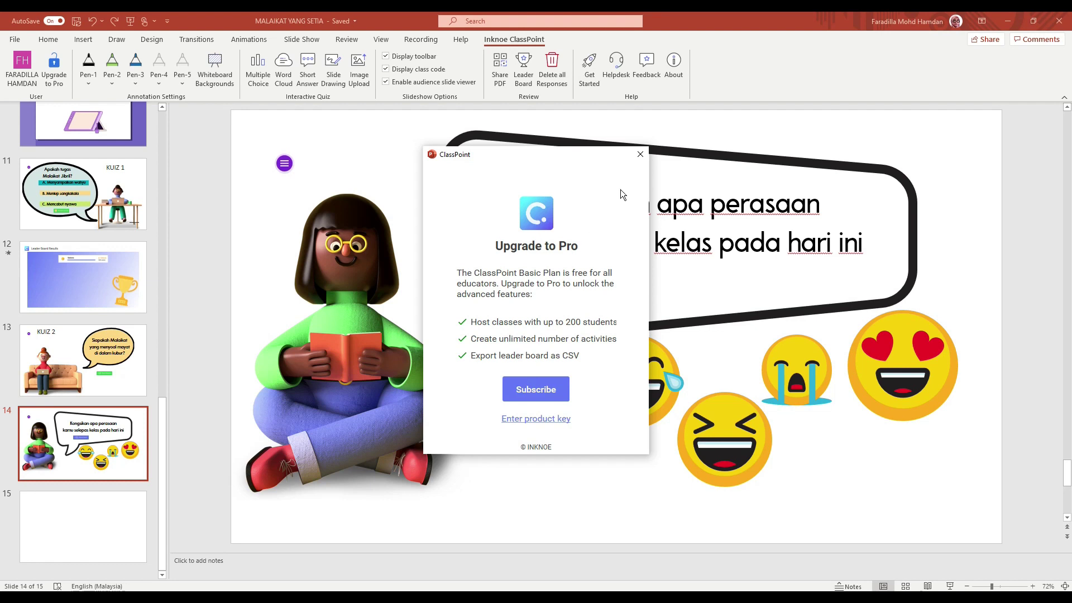
{"action": "left_click", "coordinate": [640, 155]}
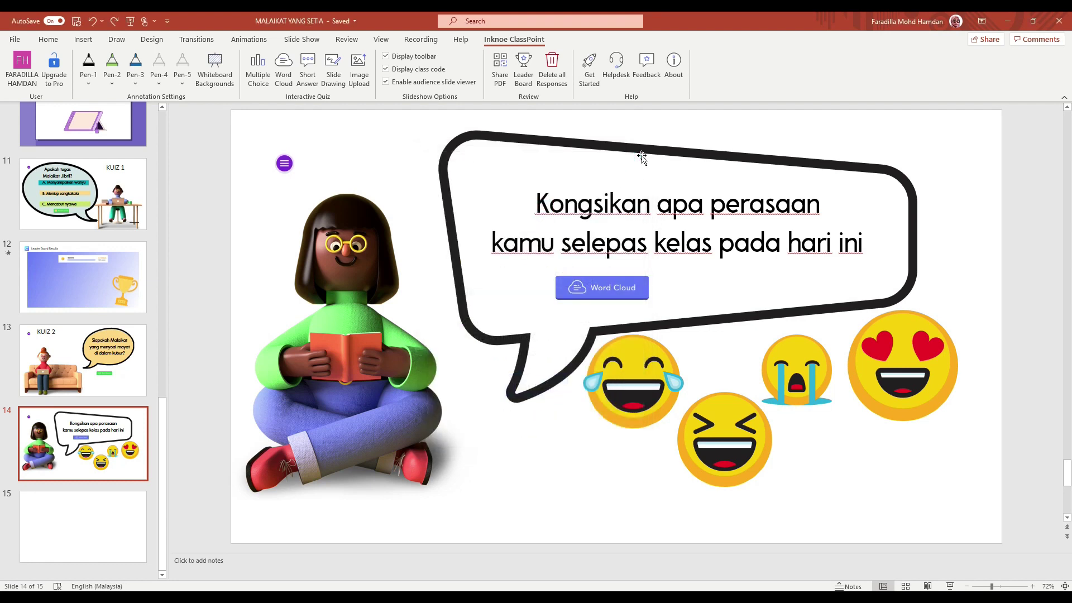